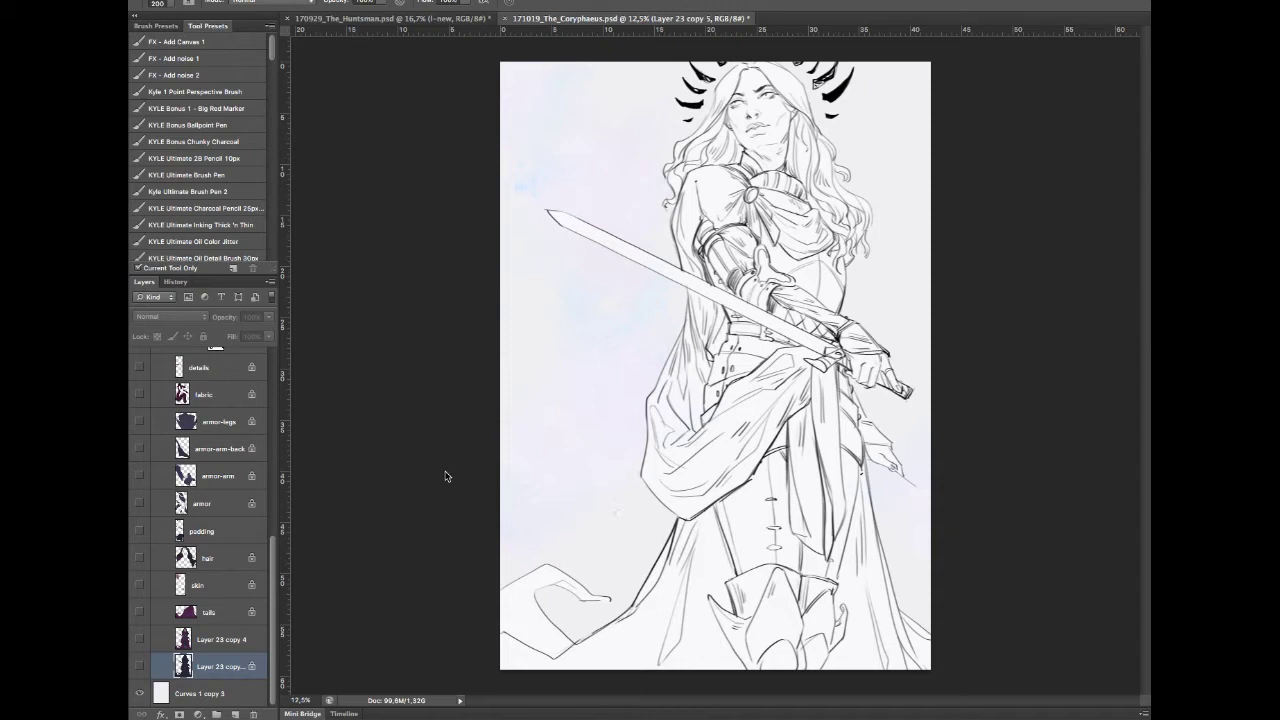
Show the dark silhouette layer Layer 23 copy 5 and briefly preview the combined flat colors of Layer 23 copy 4
left_click(139, 667)
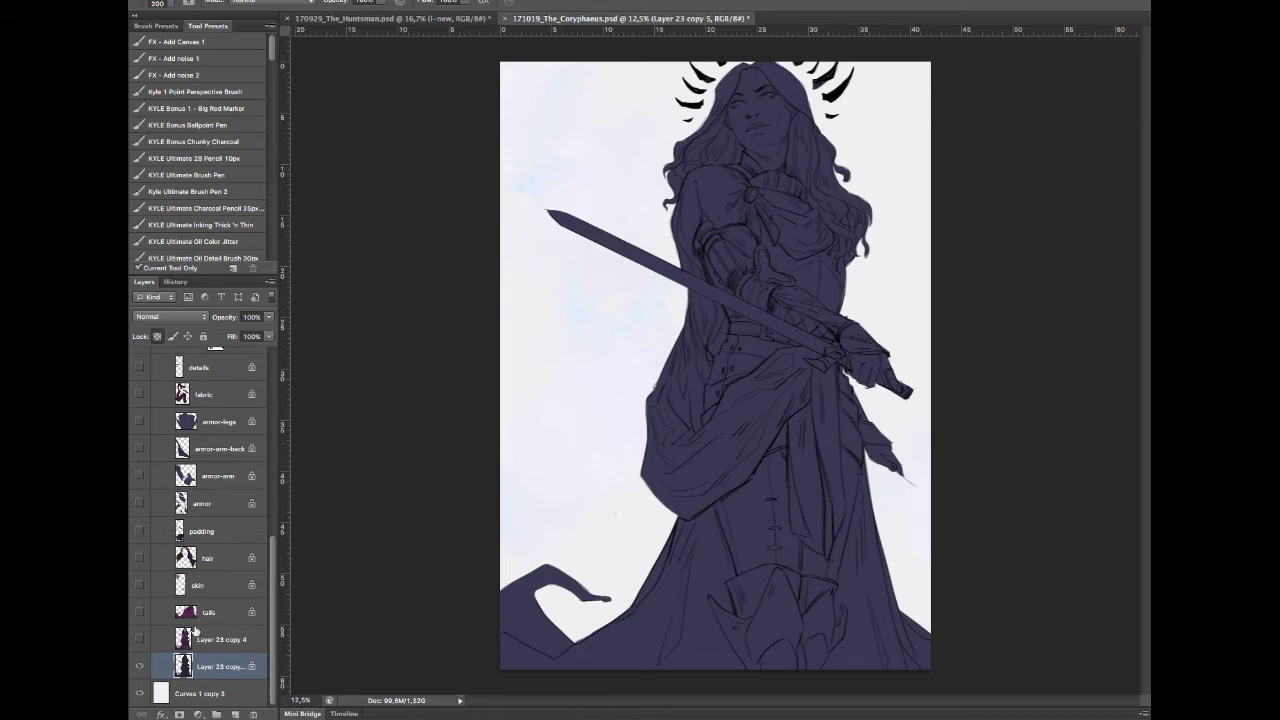
left_click(140, 639)
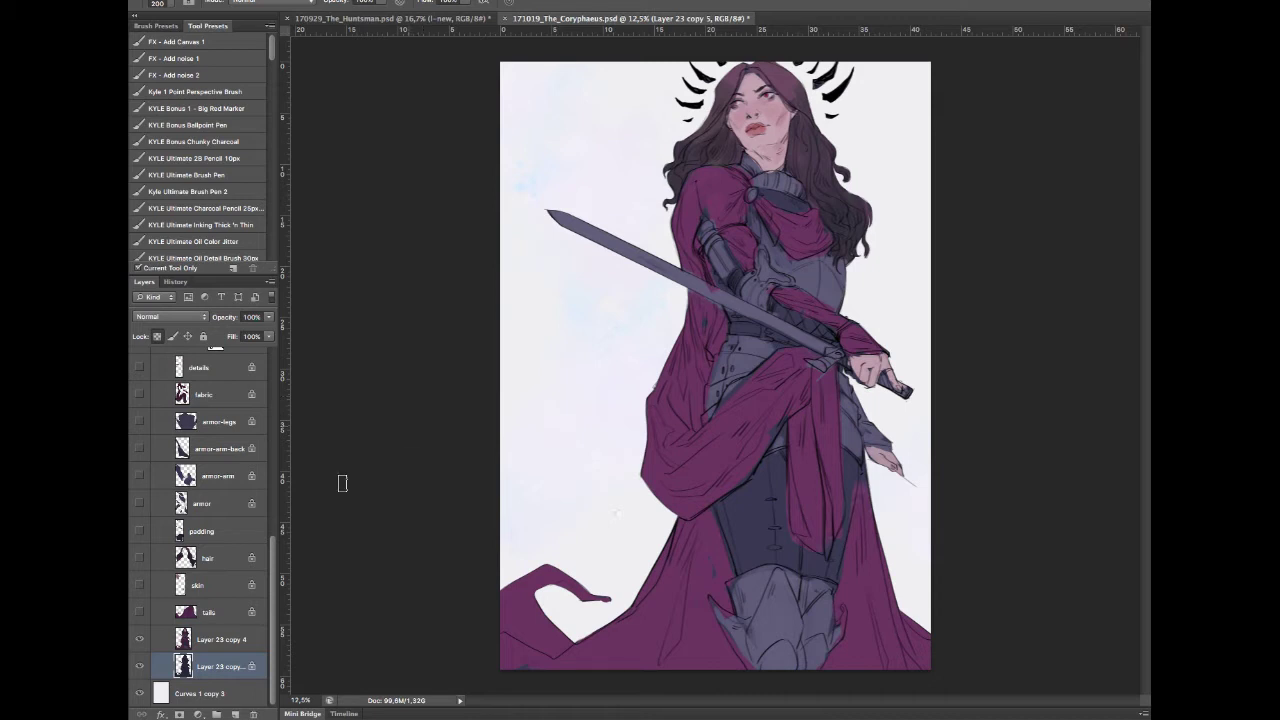
left_click(140, 639)
Show the separate flat-color layers tails, skin, hair, padding, armor and armor-arm
left_click(140, 612)
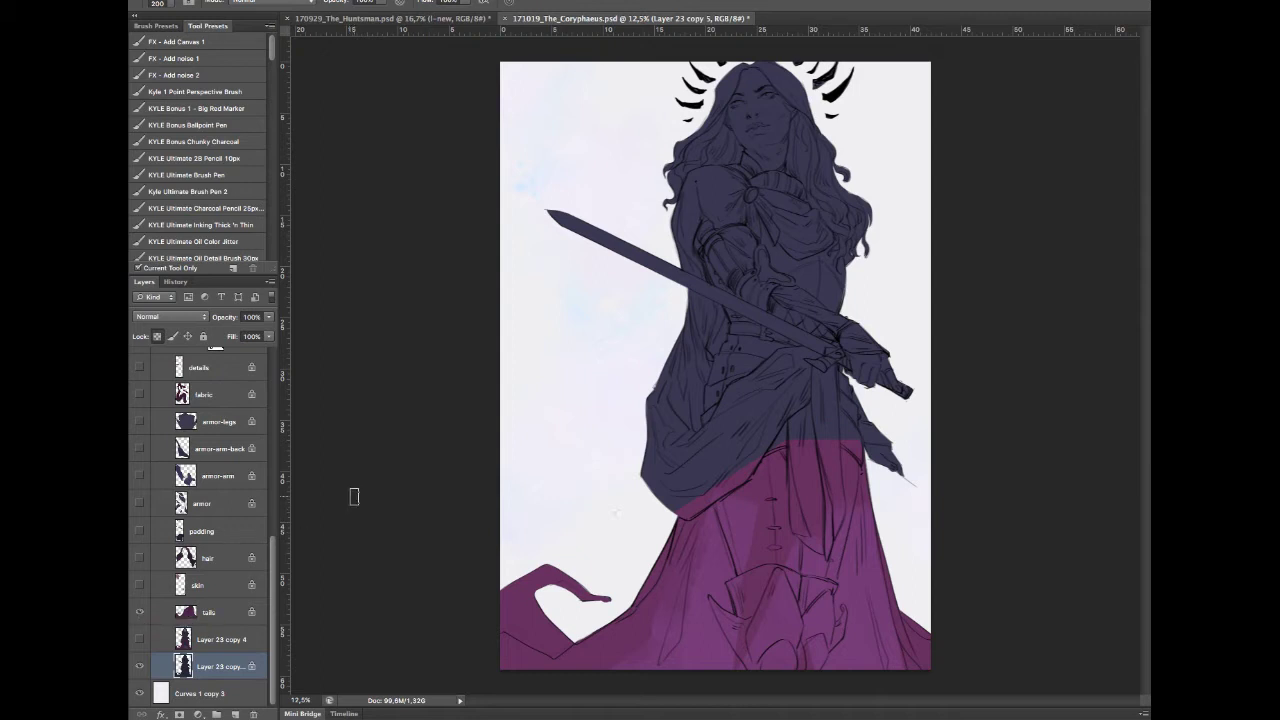
left_click(140, 586)
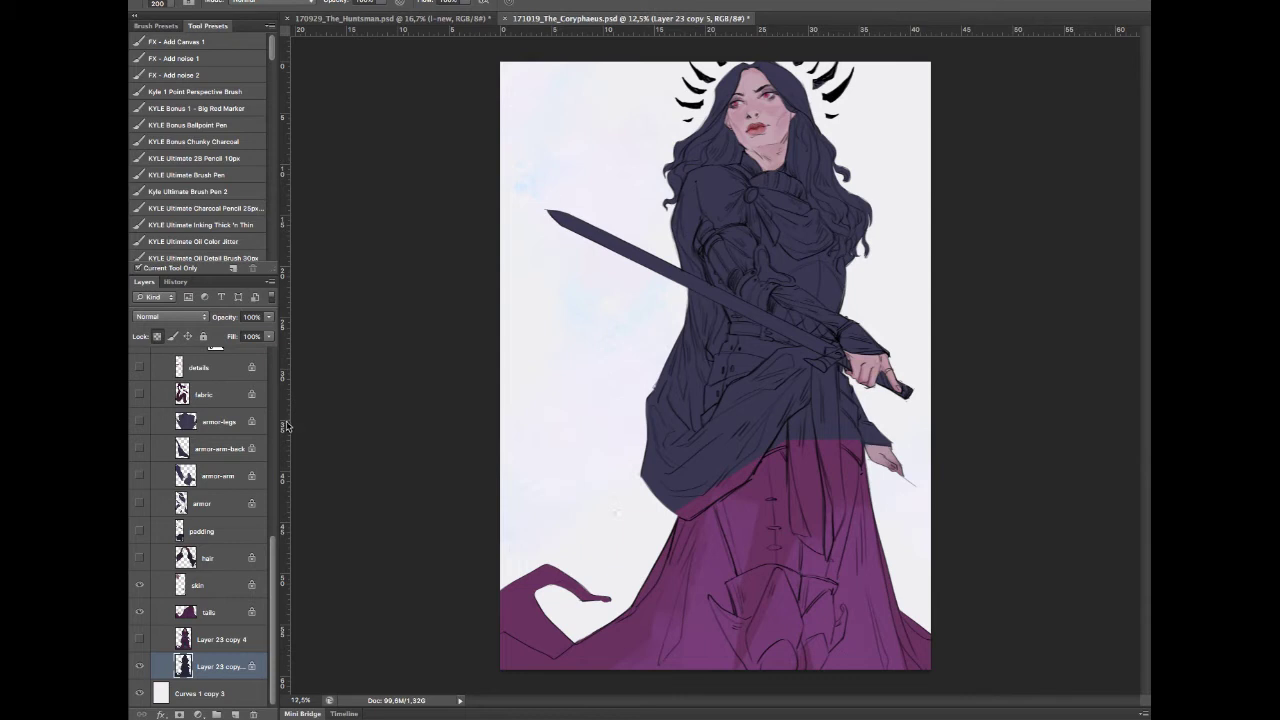
left_click(139, 557)
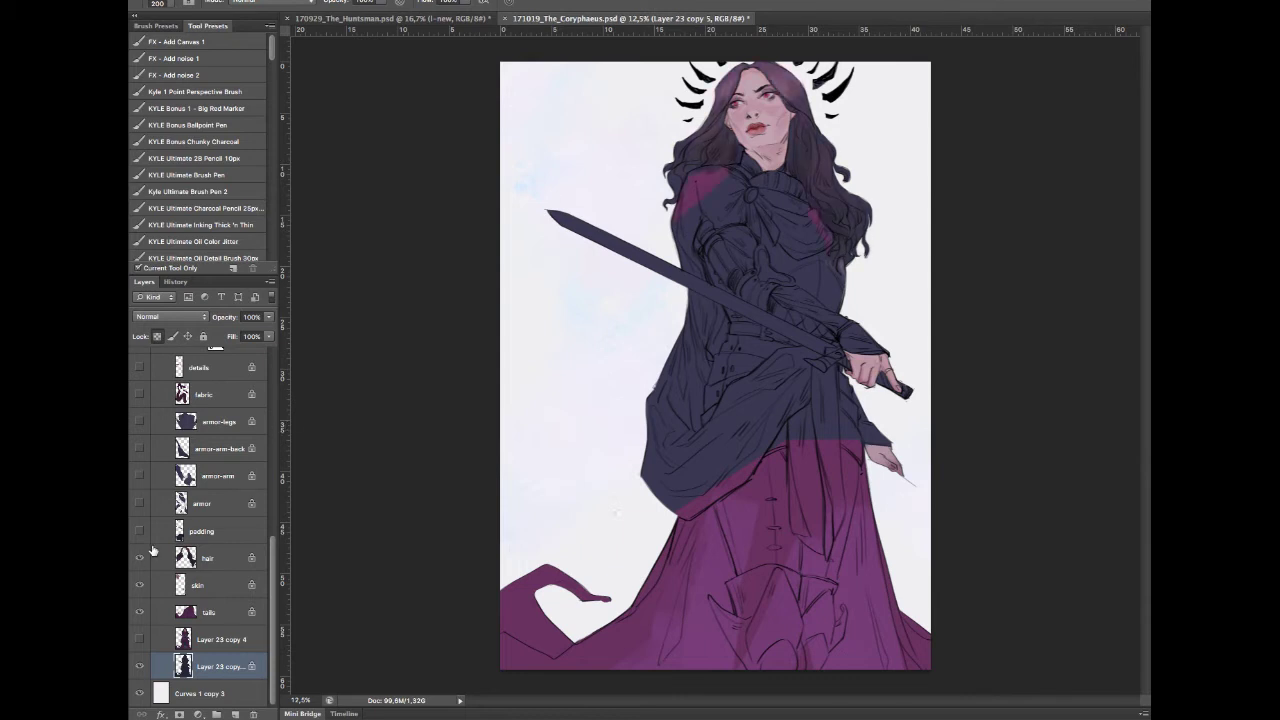
left_click(140, 531)
left_click(140, 503)
left_click(139, 476)
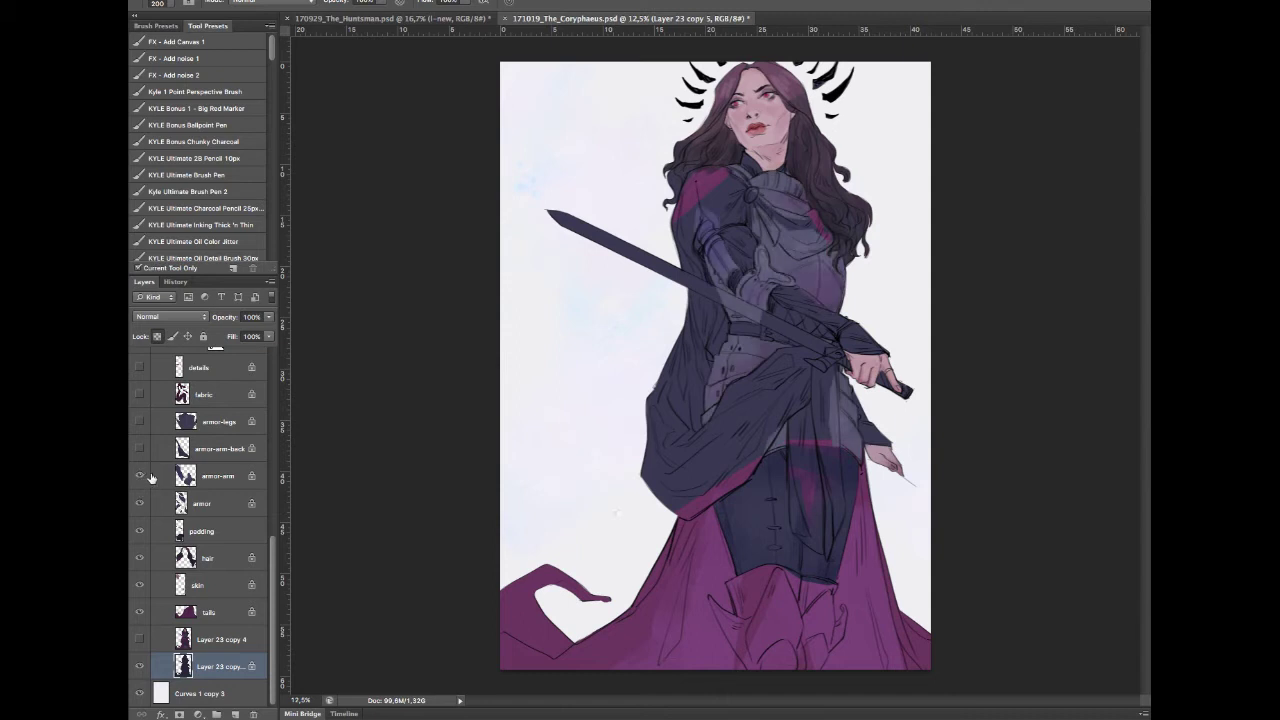
Show the remaining flat-color layers armor-arm-back, armor-legs, fabric and details
scroll(151, 479, "up", 3)
left_click(140, 548)
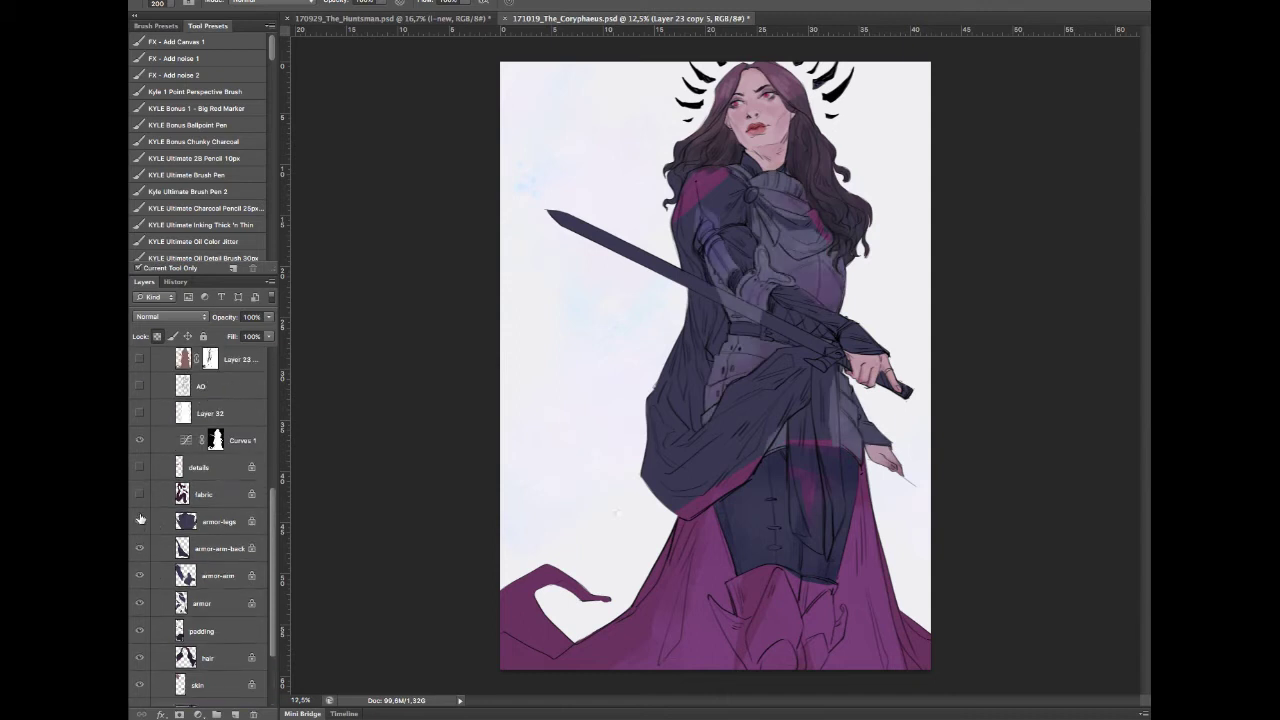
left_click(140, 520)
left_click(141, 500)
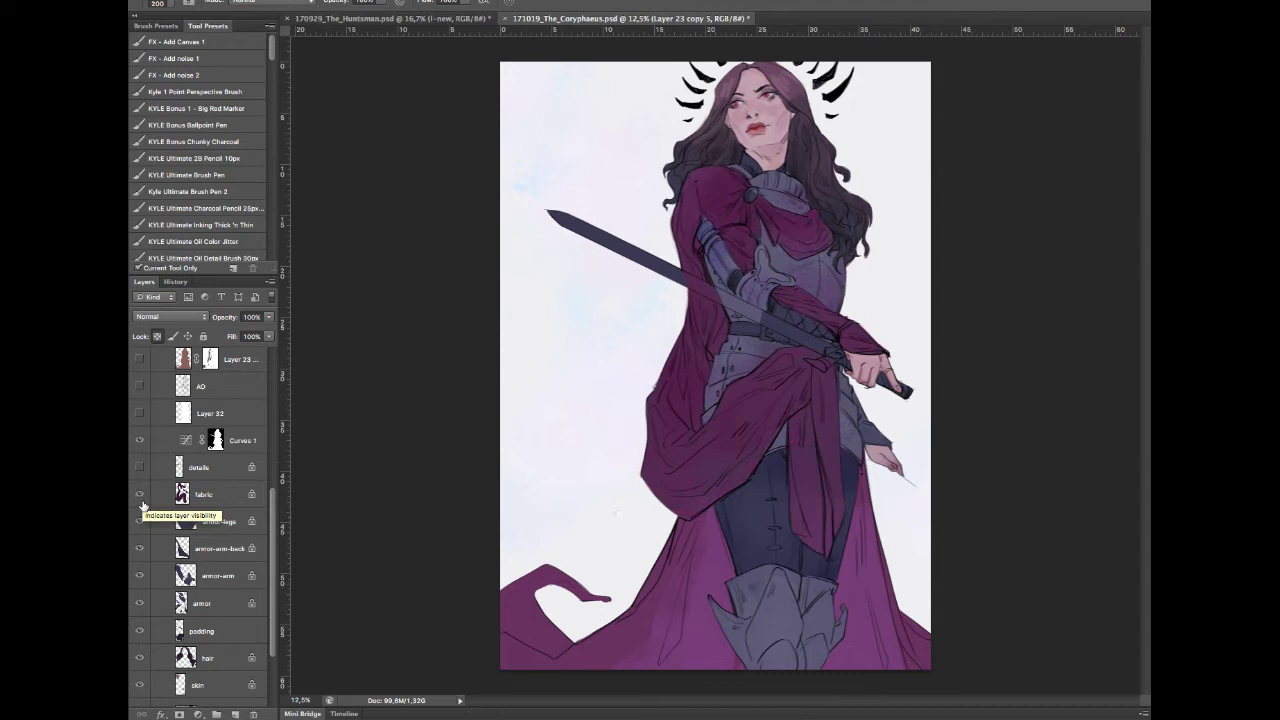
left_click(140, 467)
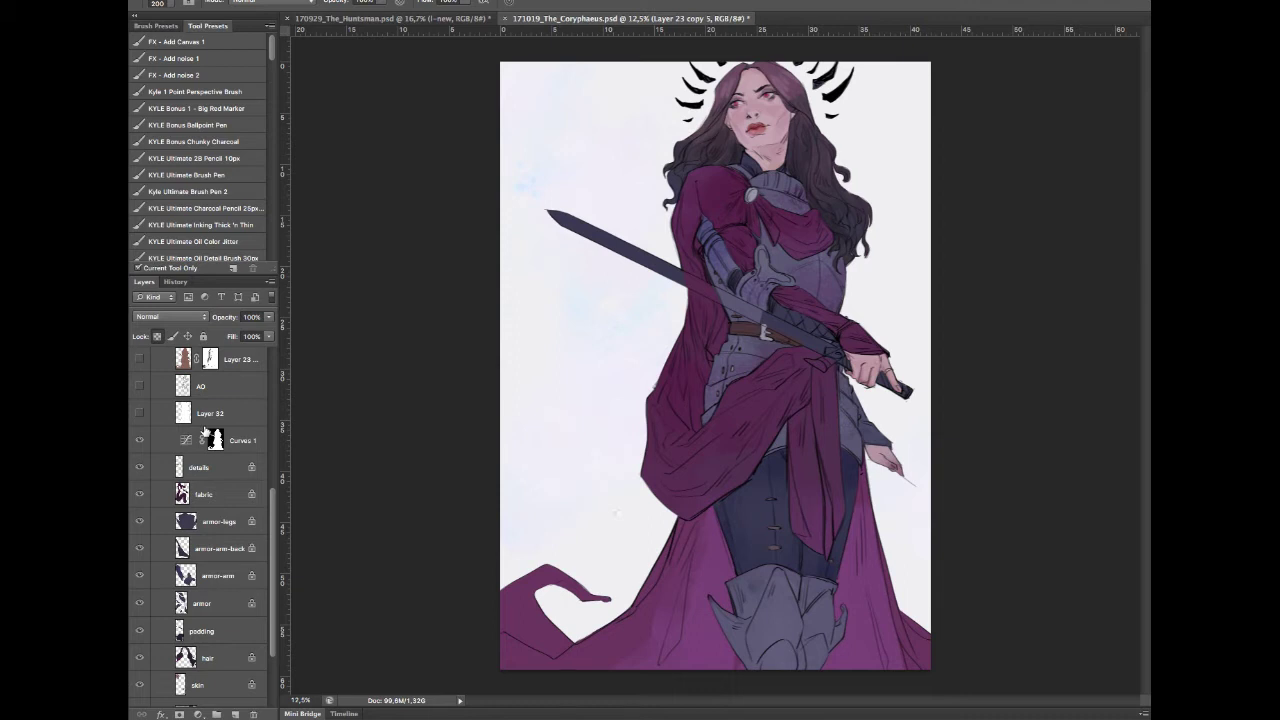
Try recoloring the tails layer dark green with Hue/Saturation at hue 92, saturation 25 and lightness -68
scroll(219, 542, "down", 2)
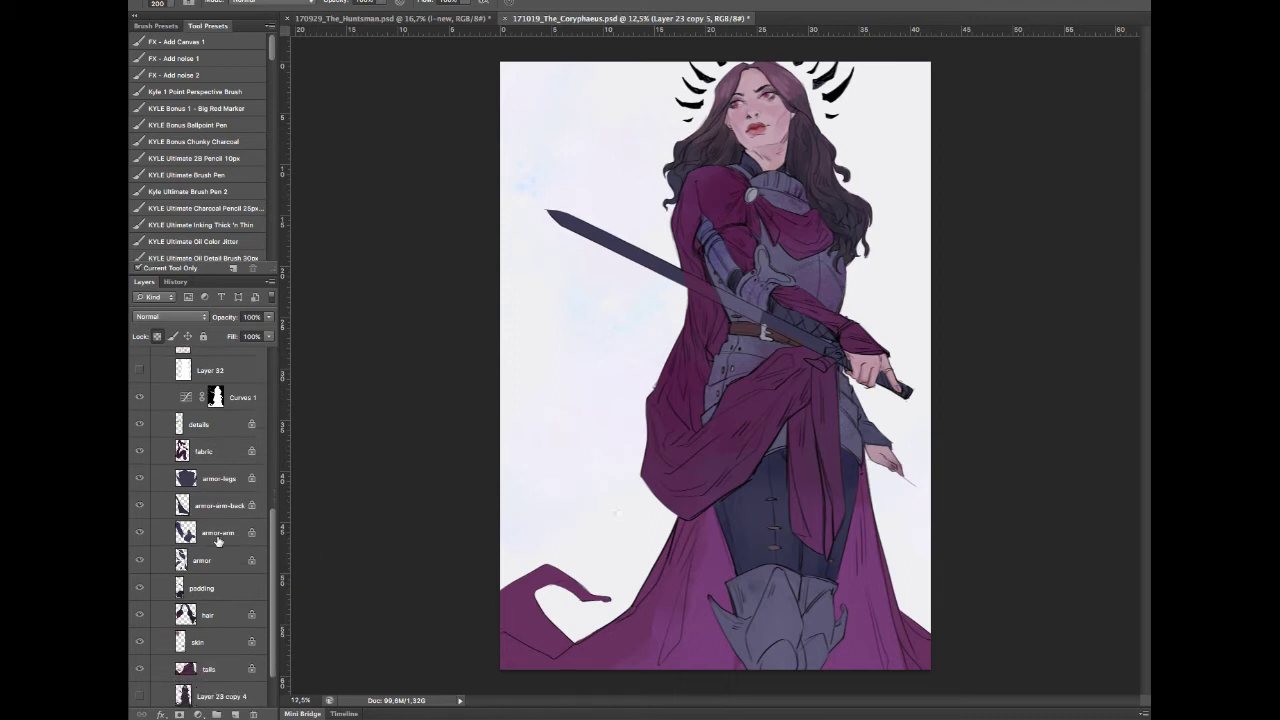
left_click(212, 667)
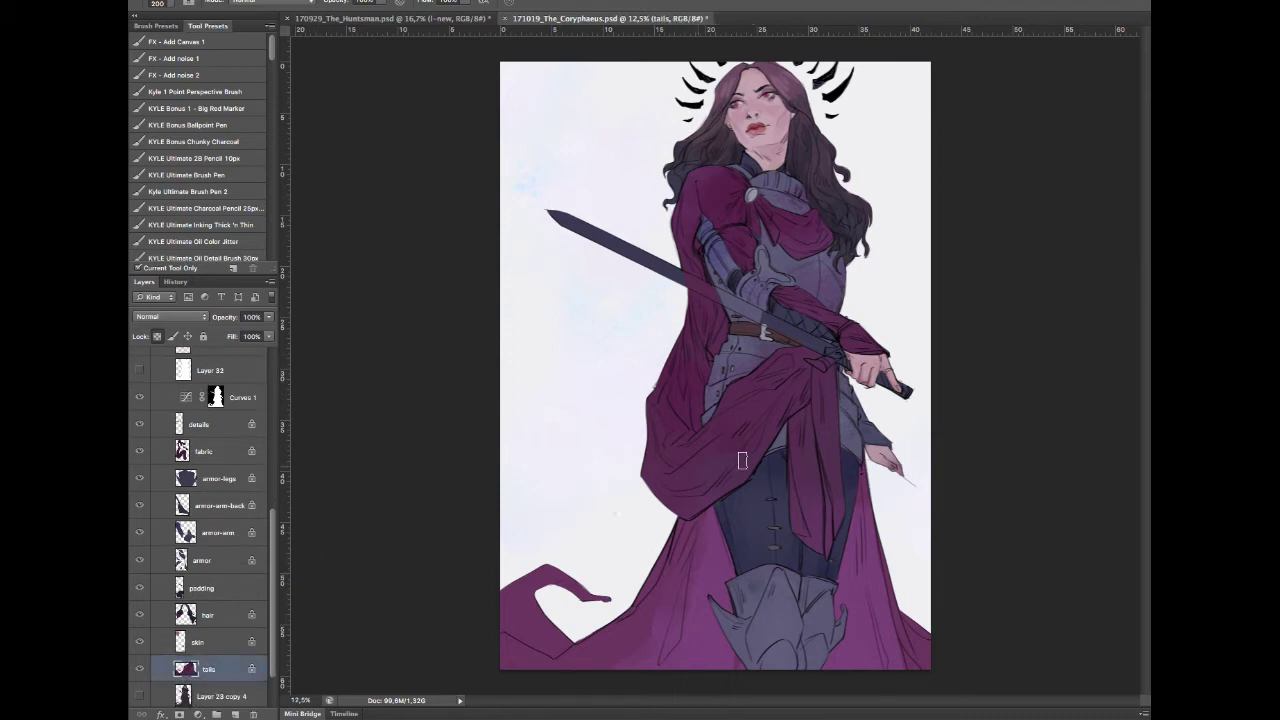
key("ctrl+u")
left_click(1170, 526)
left_click_drag(1052, 504, 1007, 505)
left_click_drag(1050, 427, 1011, 433)
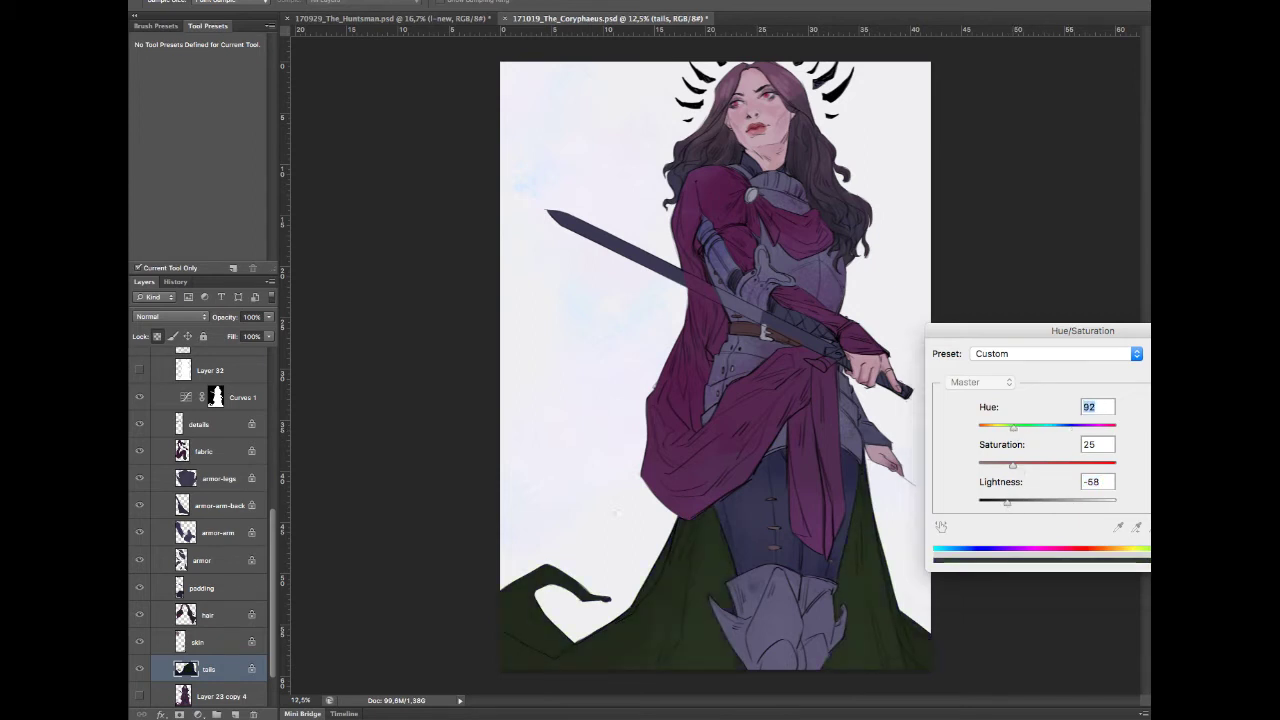
key("Escape")
key("b")
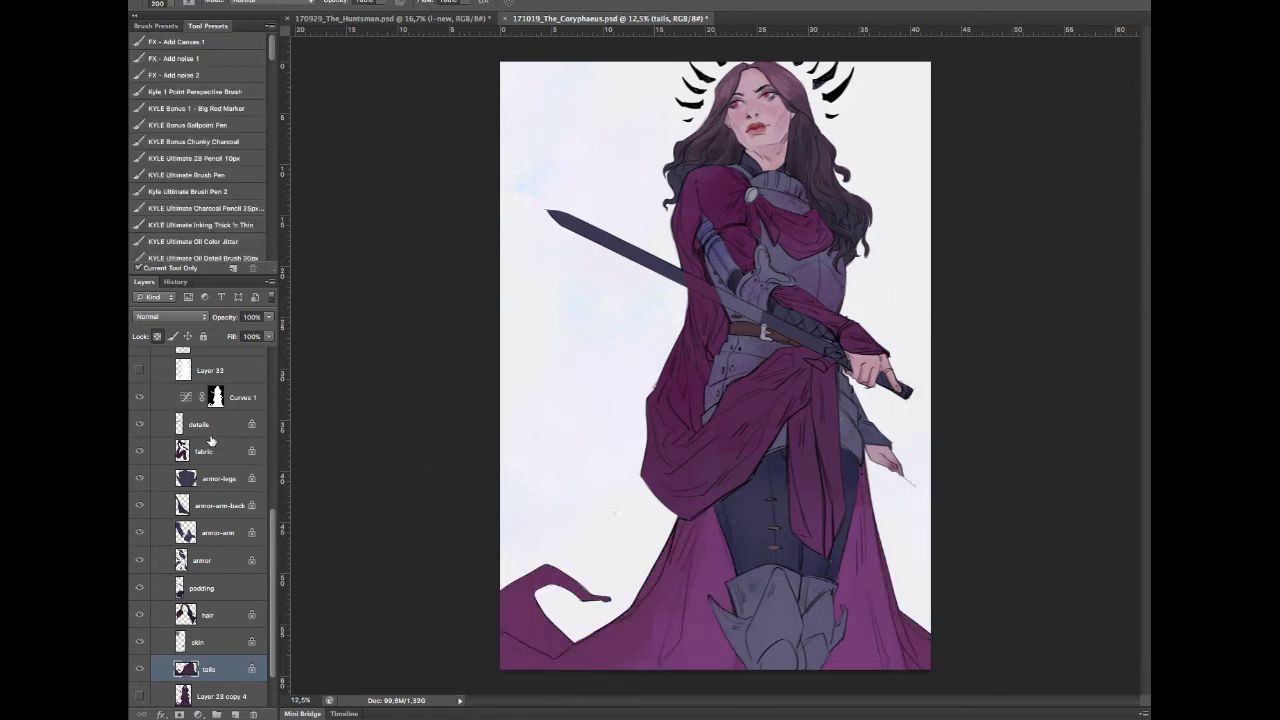
Show the AO shading layer, previewing it over the white Layer 32 before hiding that white layer again
scroll(210, 440, "up", 3)
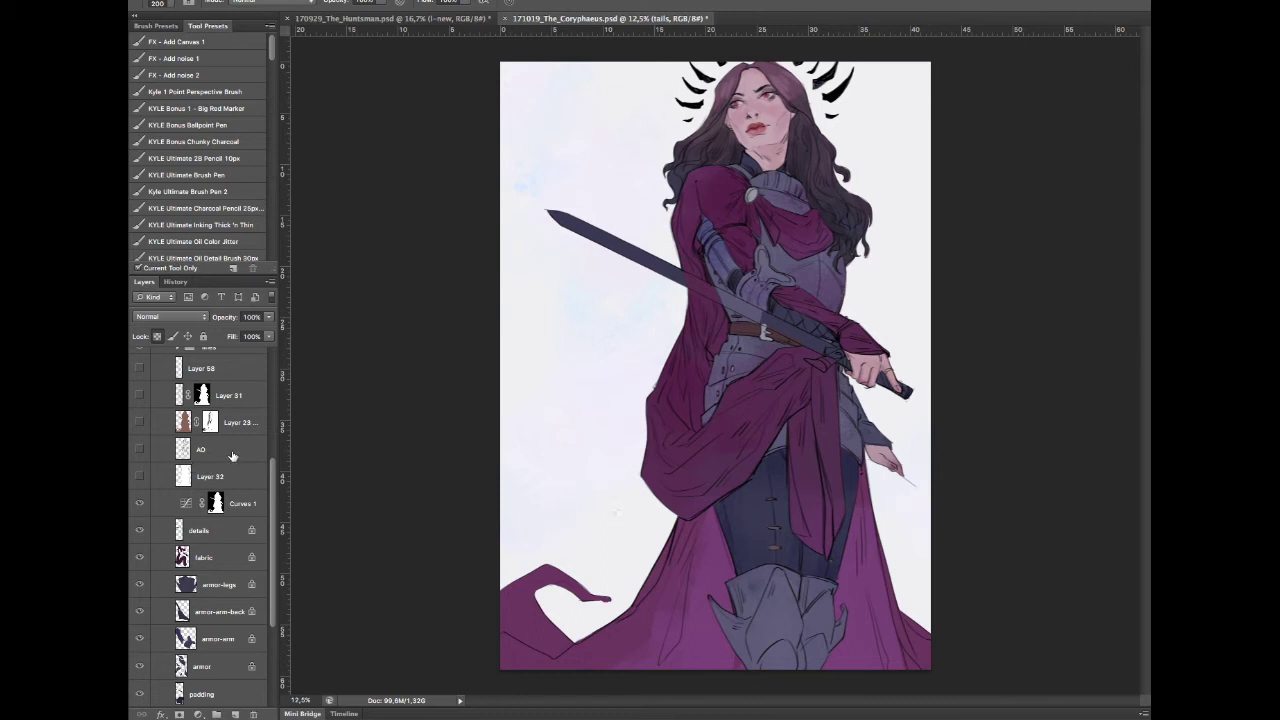
left_click(140, 478)
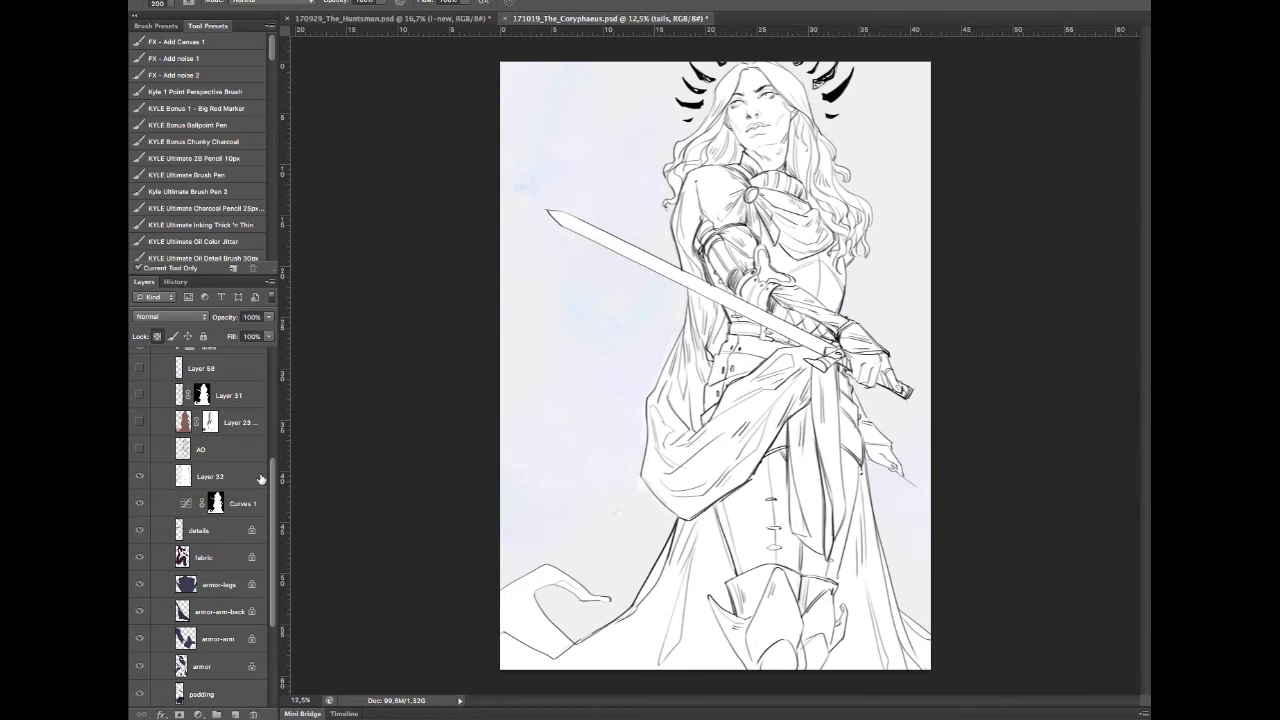
left_click(140, 450)
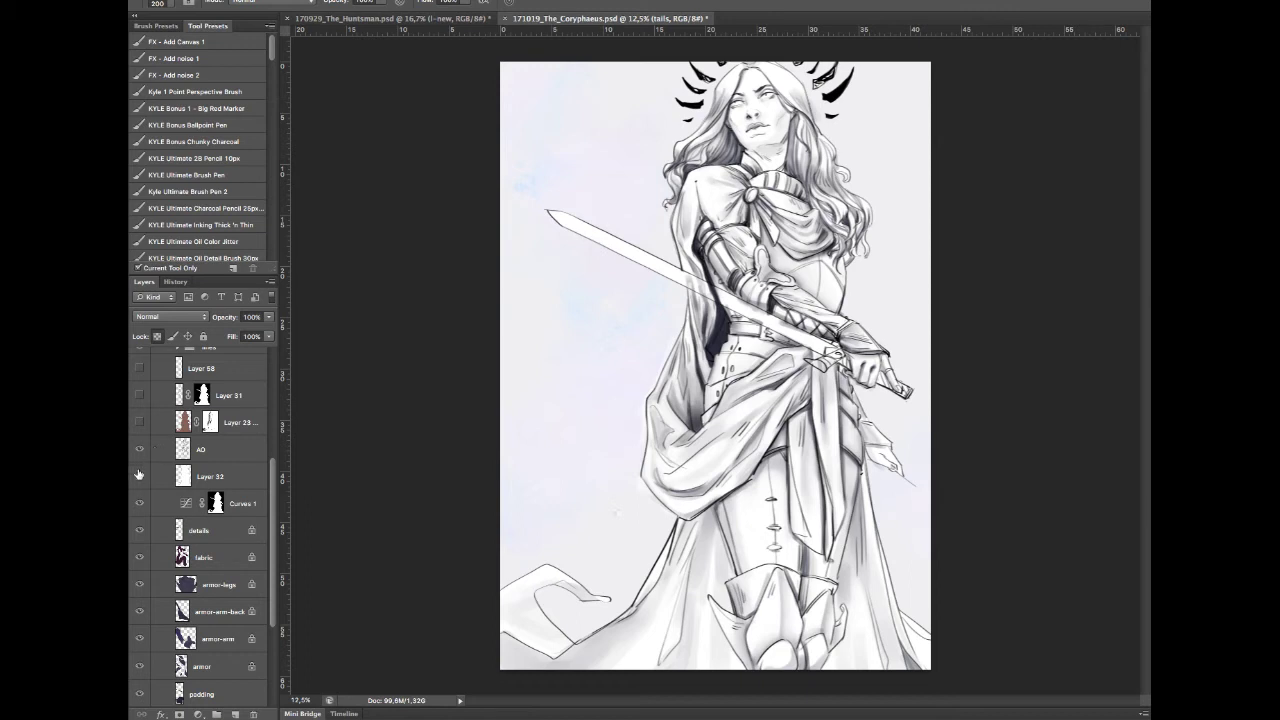
left_click(230, 449)
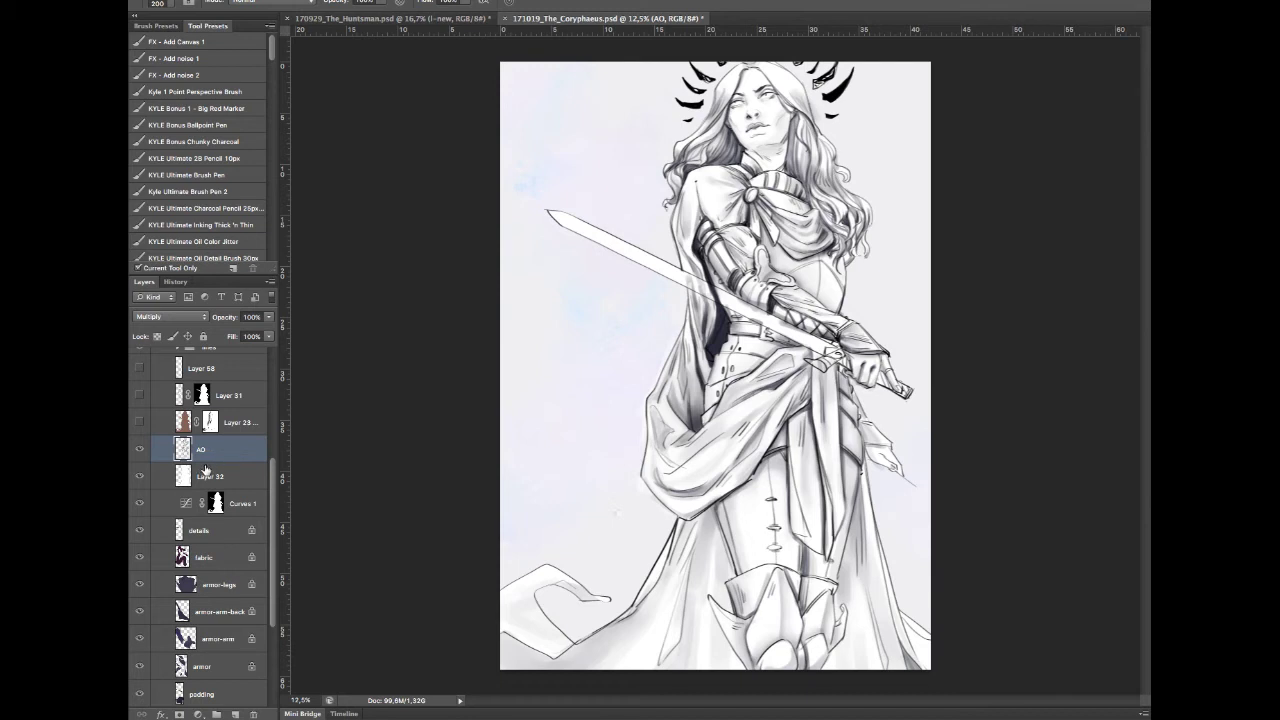
left_click(140, 476)
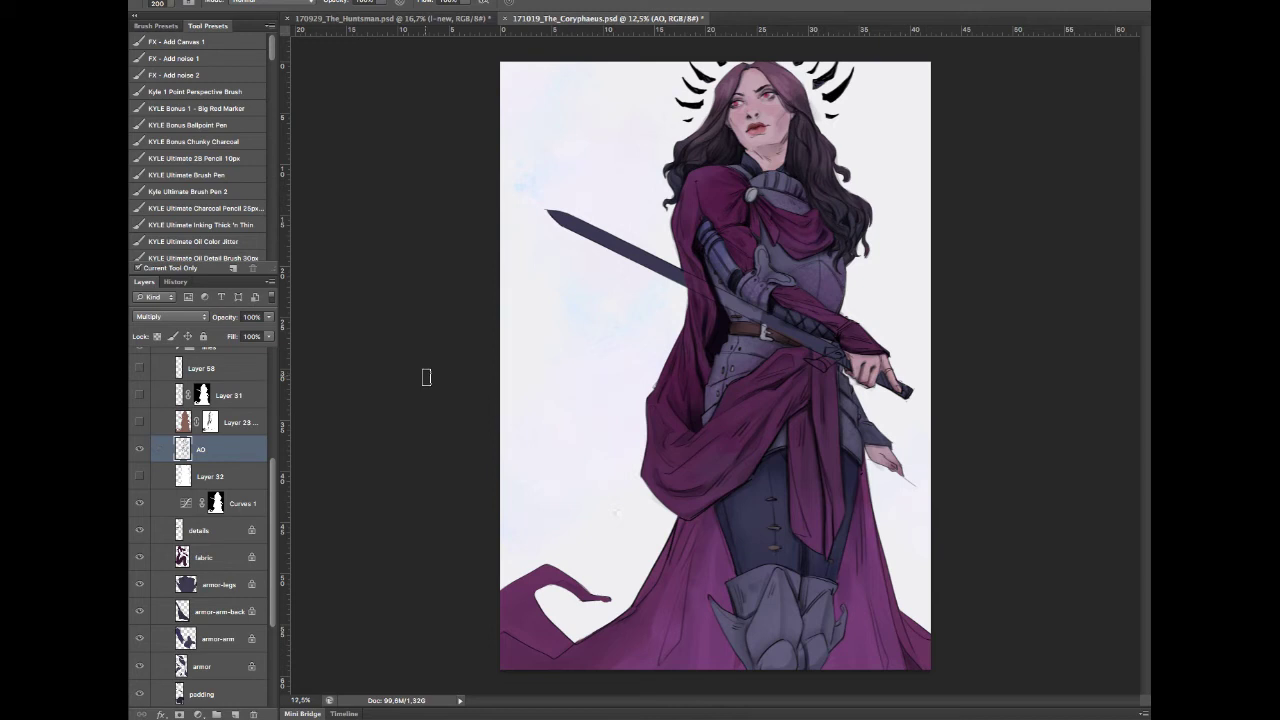
Select the reddish-brown shadow layer Layer 23 copy 3 and make it visible over the figure
left_click(182, 421)
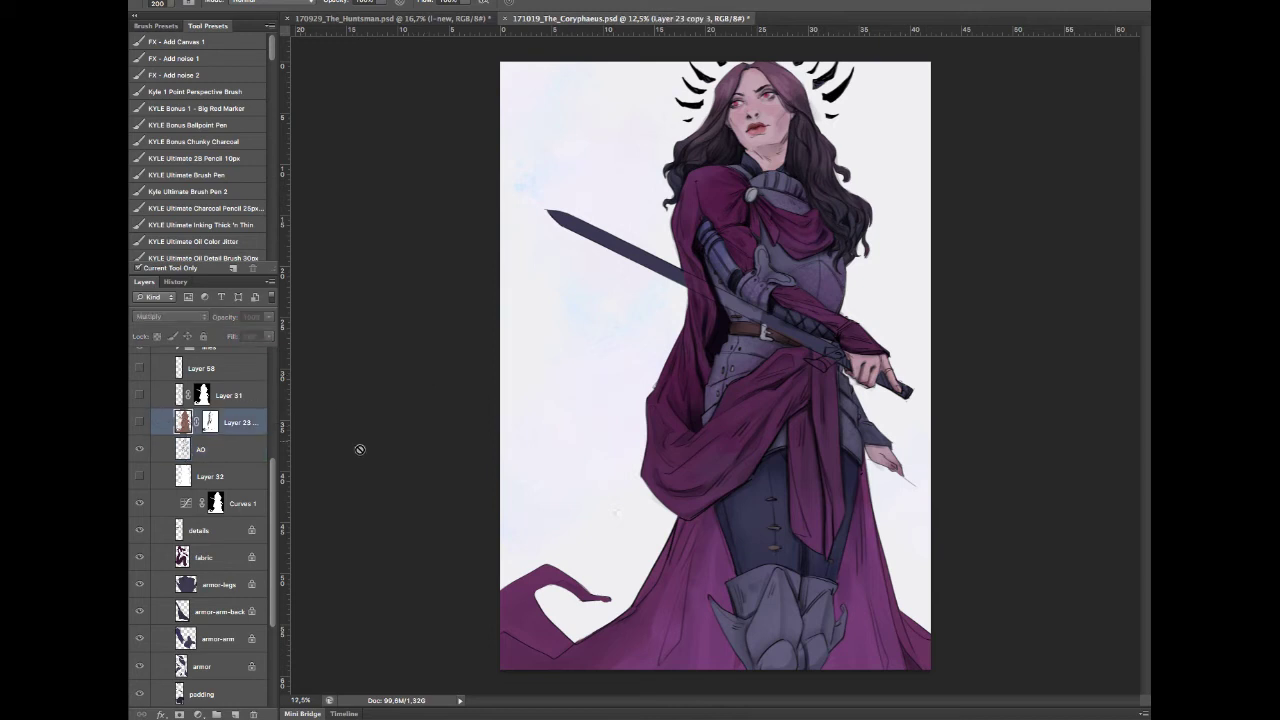
scroll(185, 450, "up", 1)
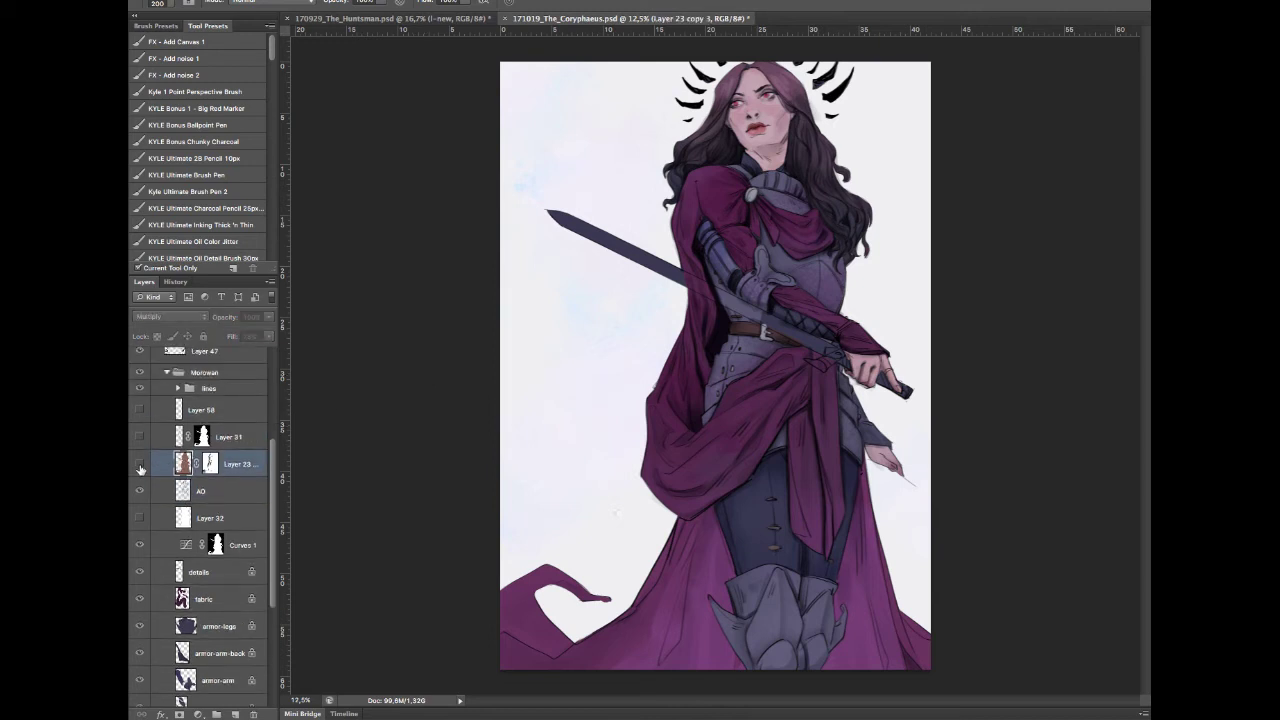
left_click(140, 464)
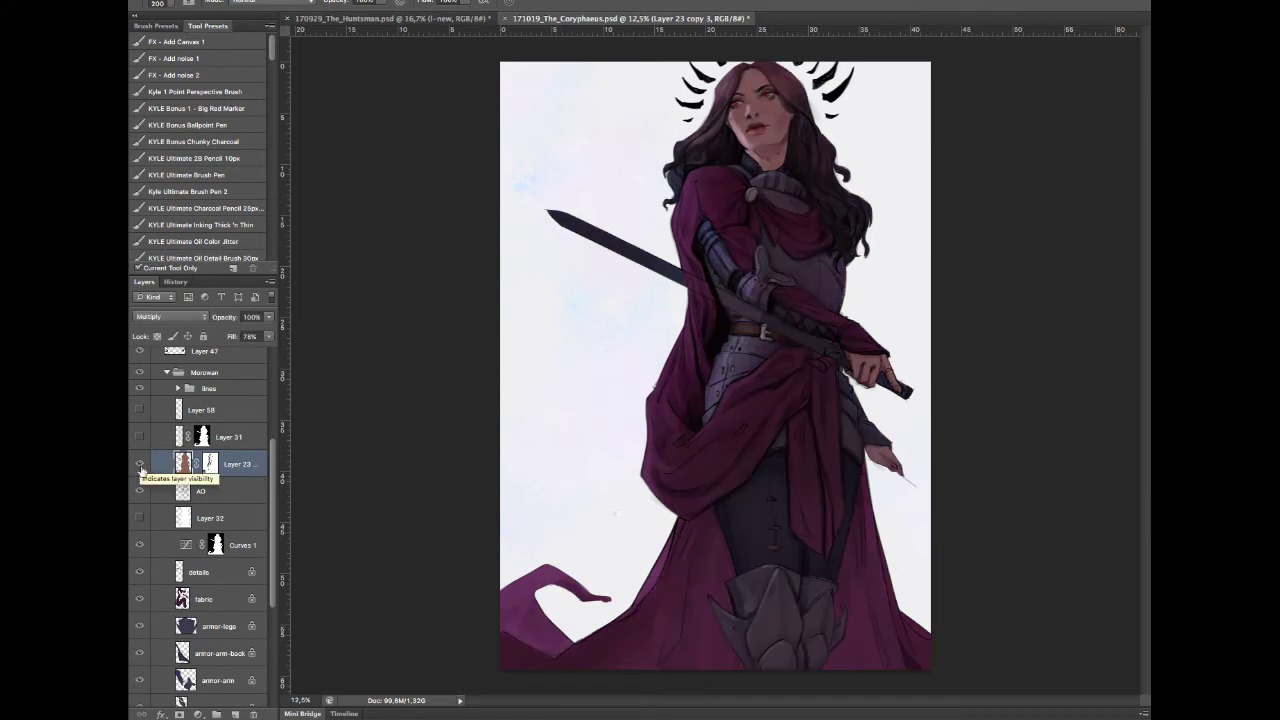
Try the Normal blending mode on the Layer 23 copy 3 shadow layer and undo the change
left_click(168, 316)
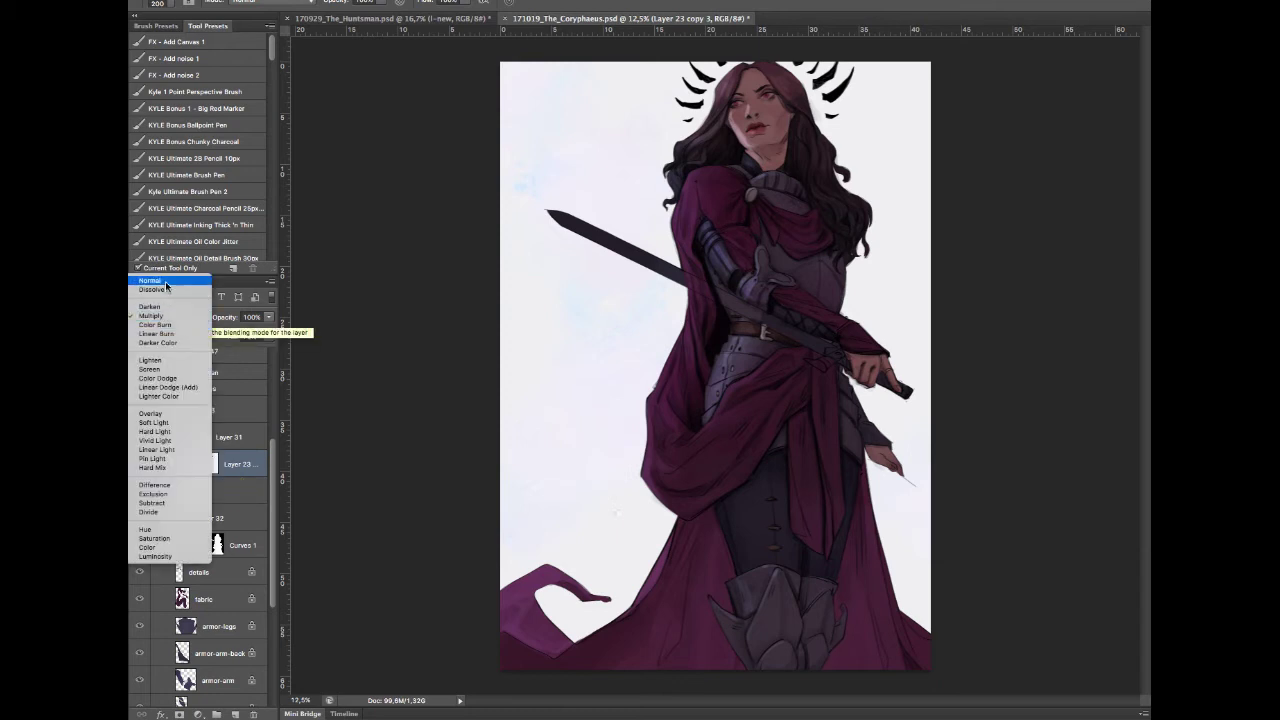
left_click(165, 282)
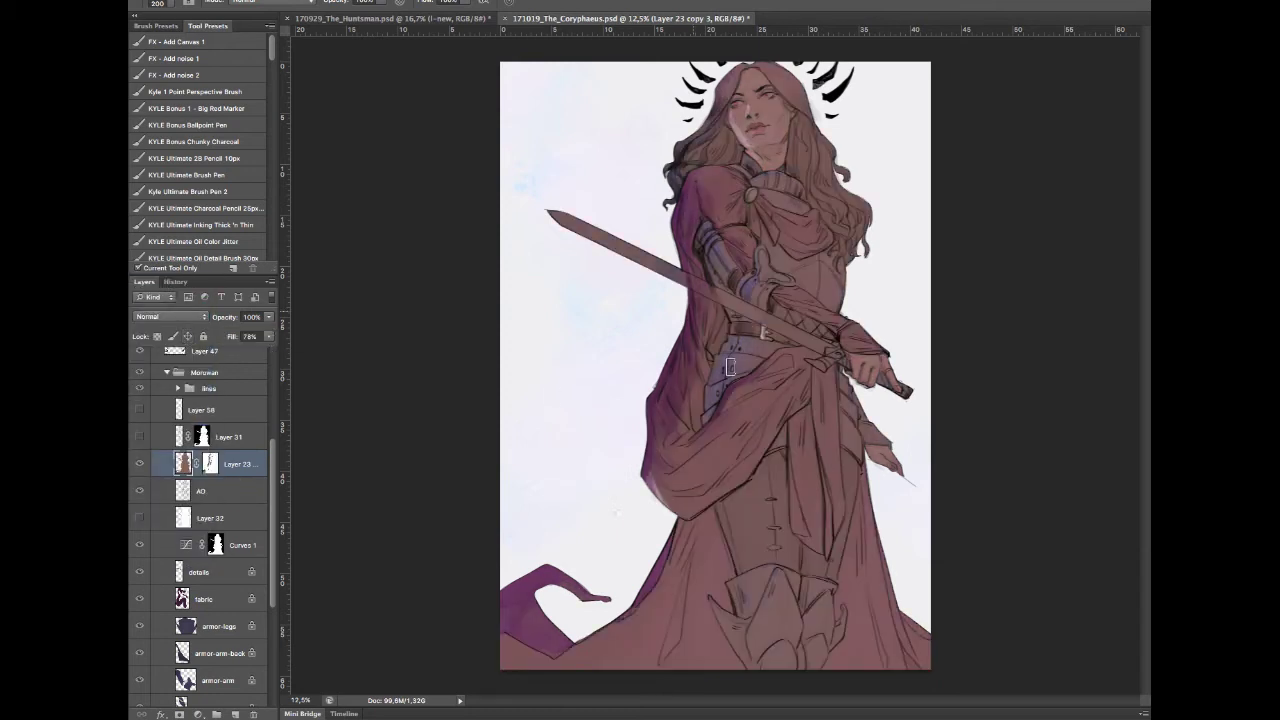
left_click(185, 317)
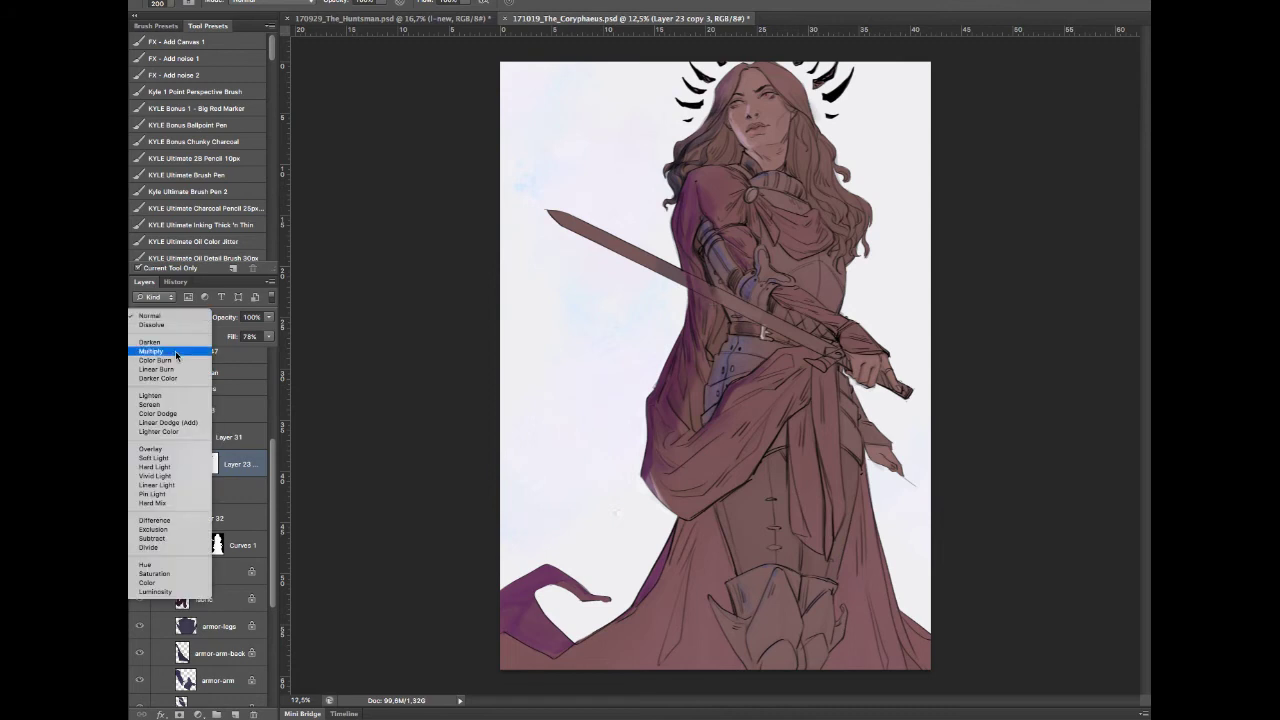
left_click(370, 369)
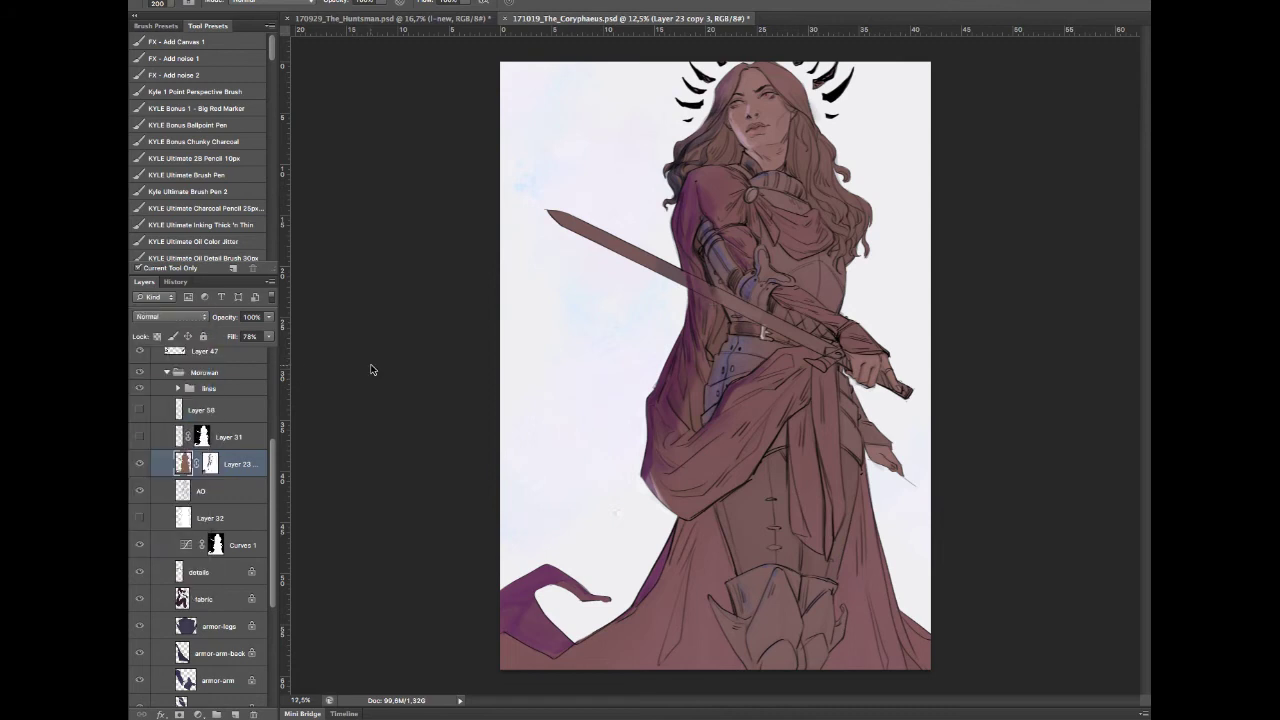
key("super+alt+z")
key("super+alt+z")
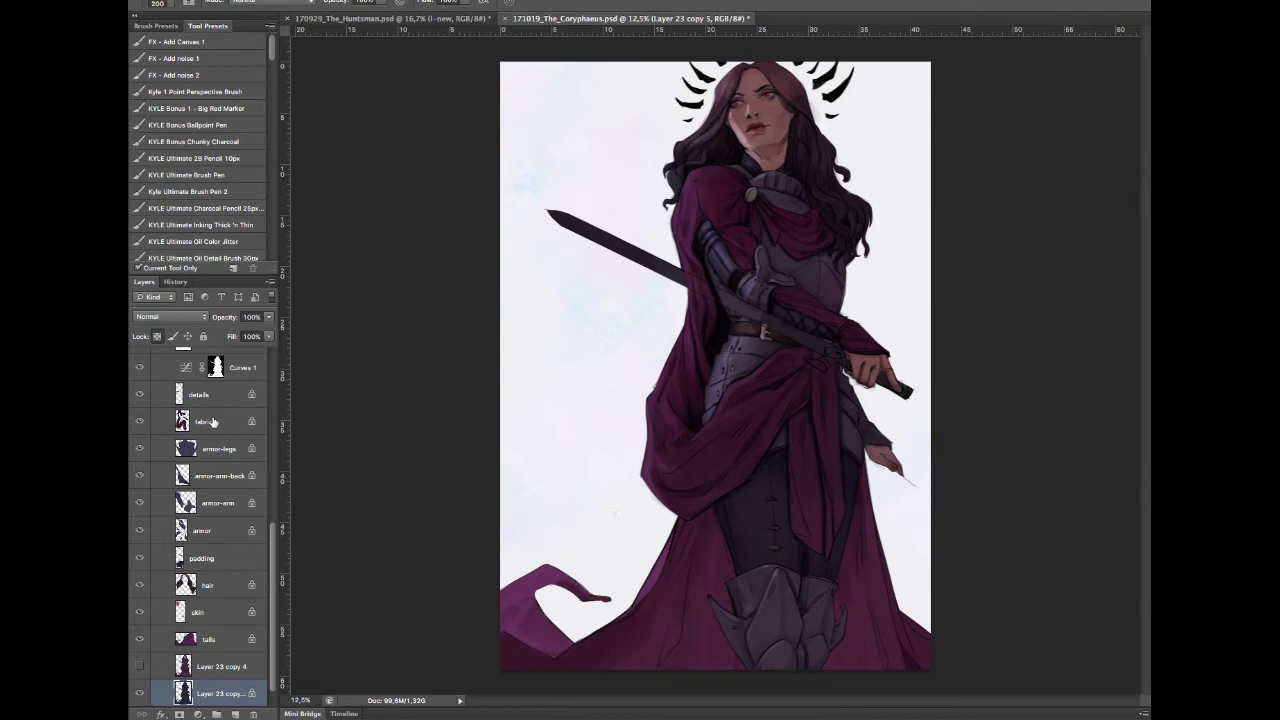
Compare the figure with and without the Layer 23 copy 3 shadows, leaving that layer visible and selected
scroll(238, 490, "up", 5)
scroll(238, 490, "down", 2)
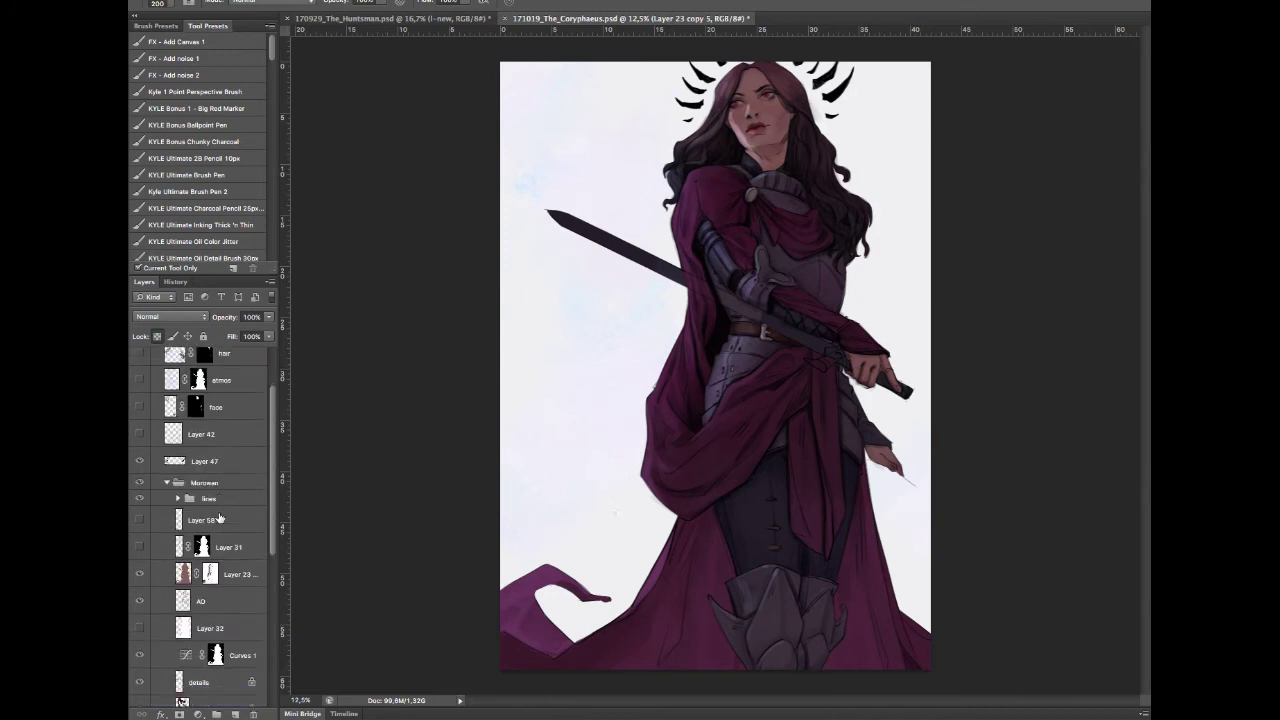
left_click(139, 556)
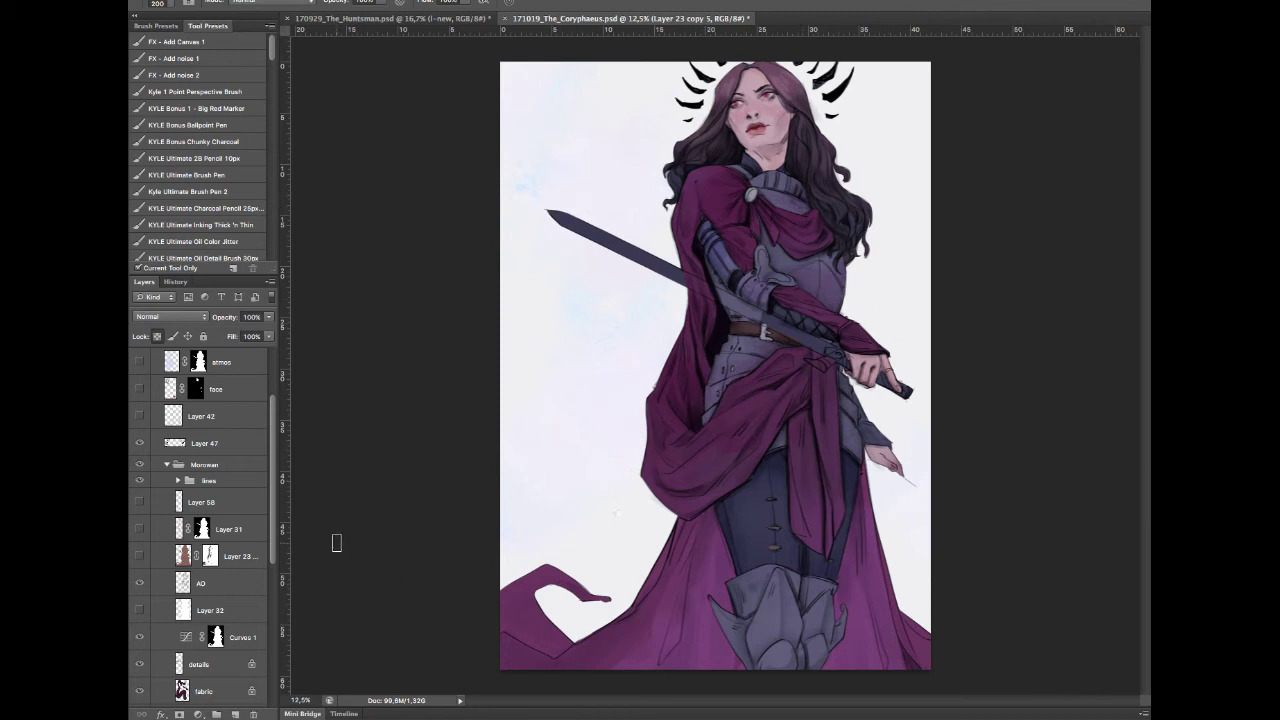
left_click(139, 557)
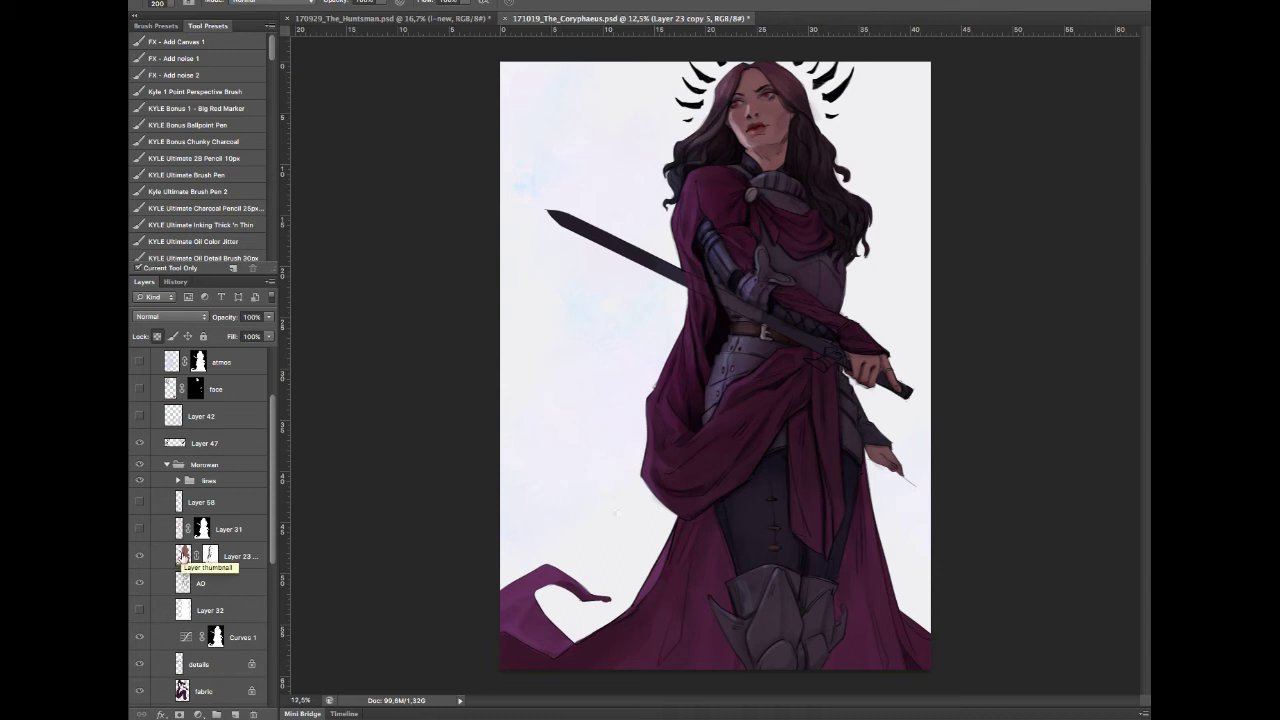
left_click(182, 555)
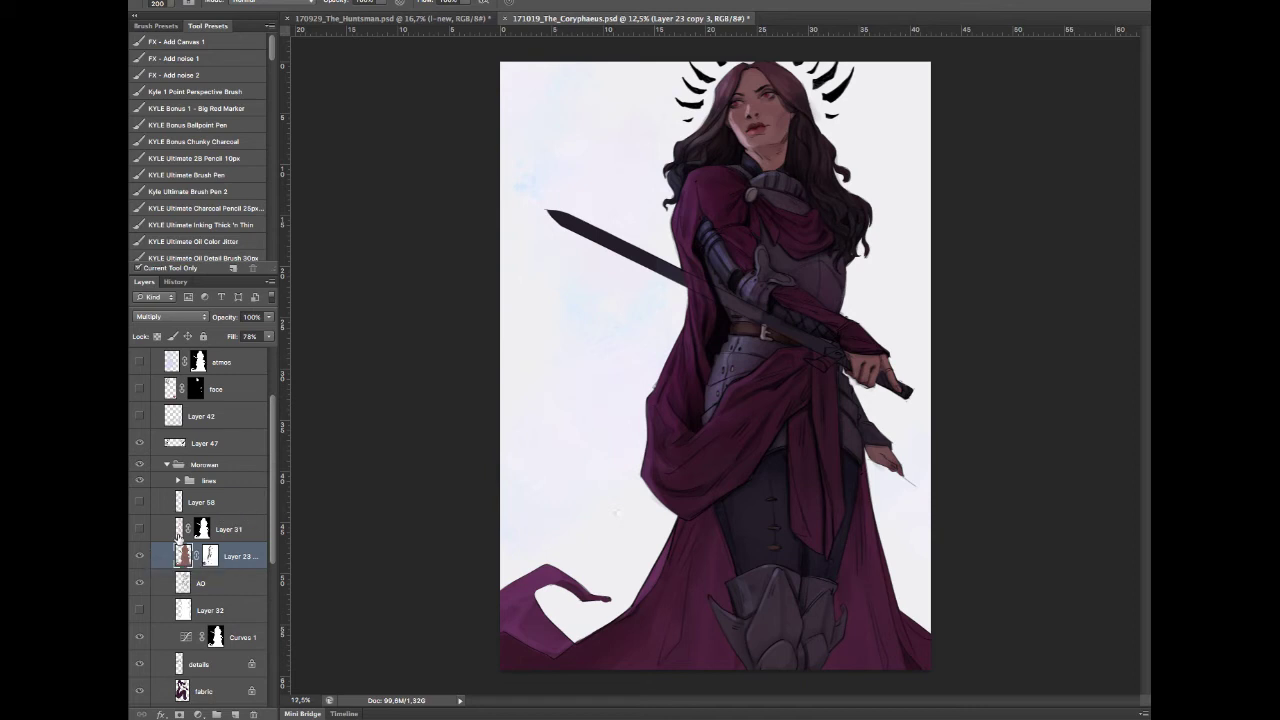
Show the lighting layers Layer 31 and Layer 58 over the figure, and also show Layer 42
left_click(179, 530)
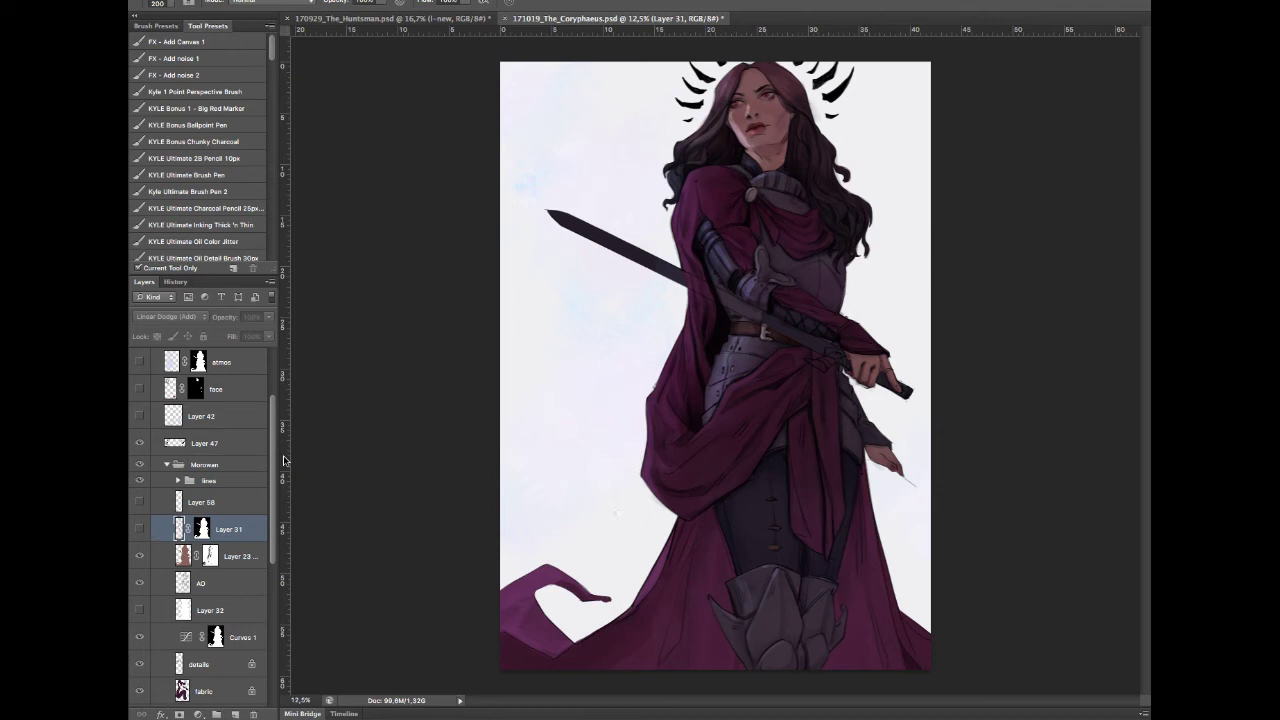
left_click(139, 528)
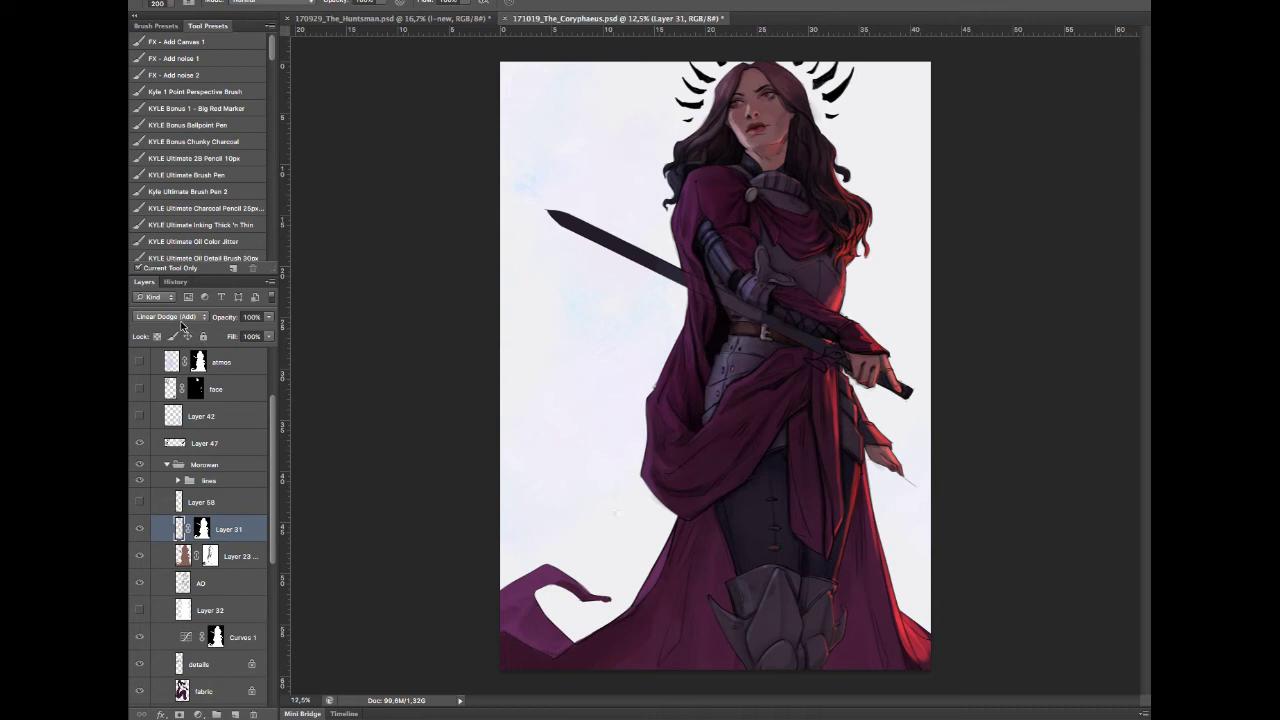
left_click(198, 506)
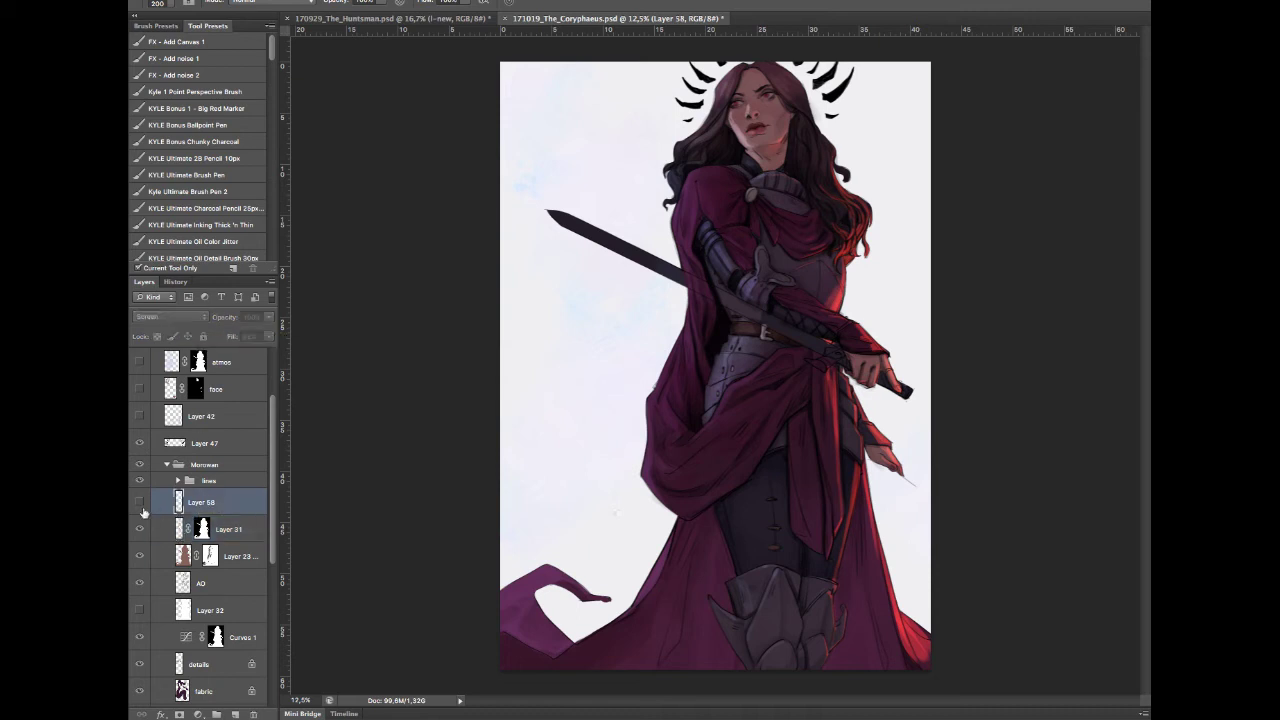
left_click(141, 503)
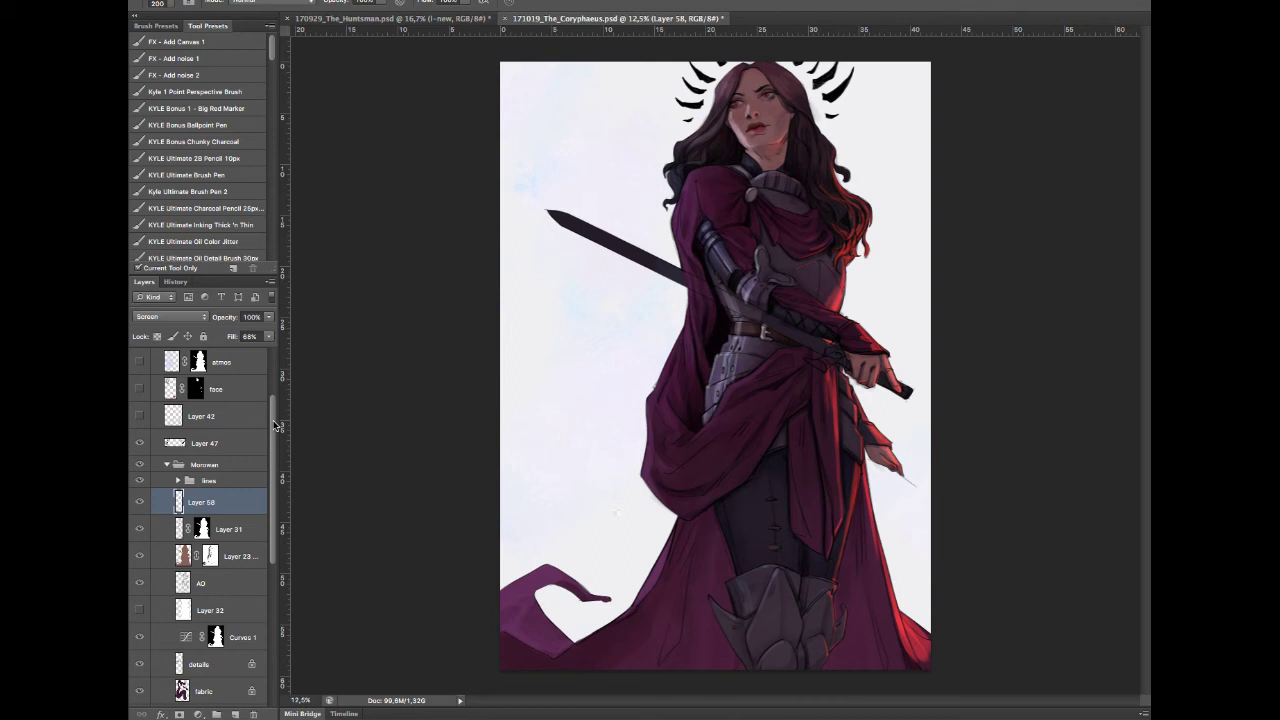
left_click(140, 418)
scroll(278, 444, "up", 2)
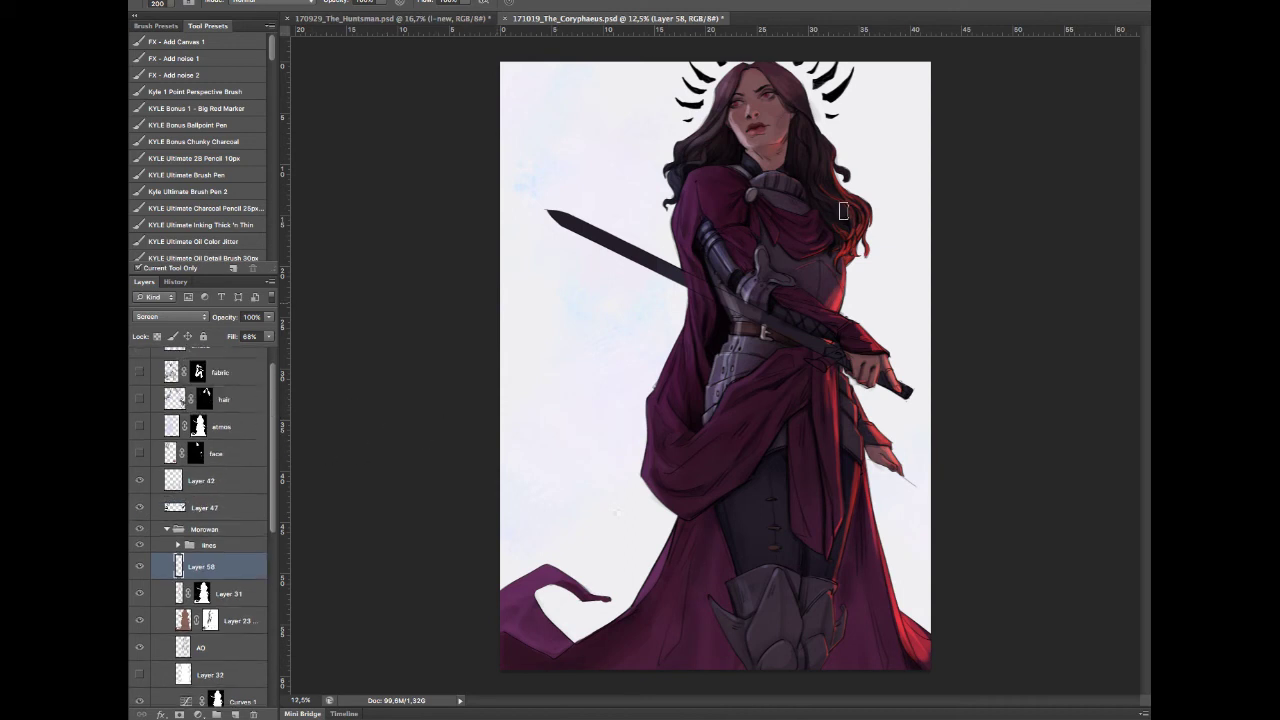
Select the masked face layer and make its painted details visible over the line art
key("ctrl+plus")
key("ctrl+plus")
mouse_move(963, 112)
left_mouse_down()
mouse_move(802, 412)
mouse_move(808, 454)
left_mouse_up()
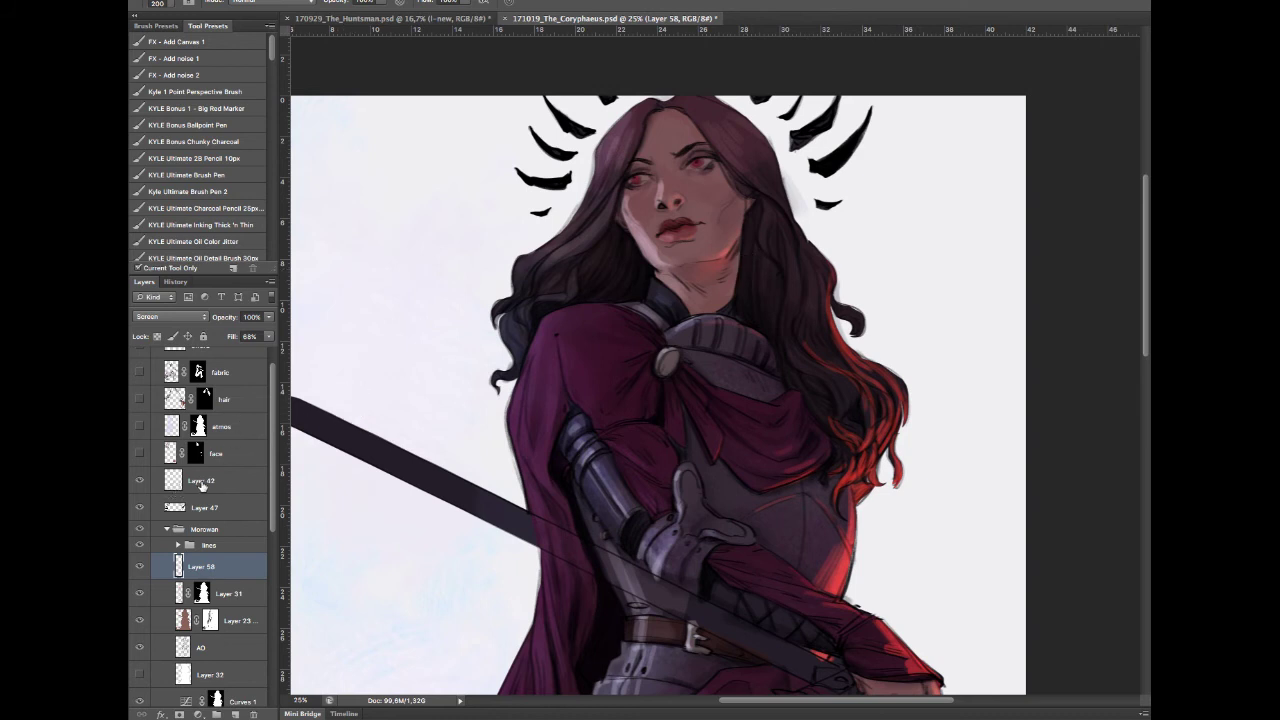
left_click(170, 454)
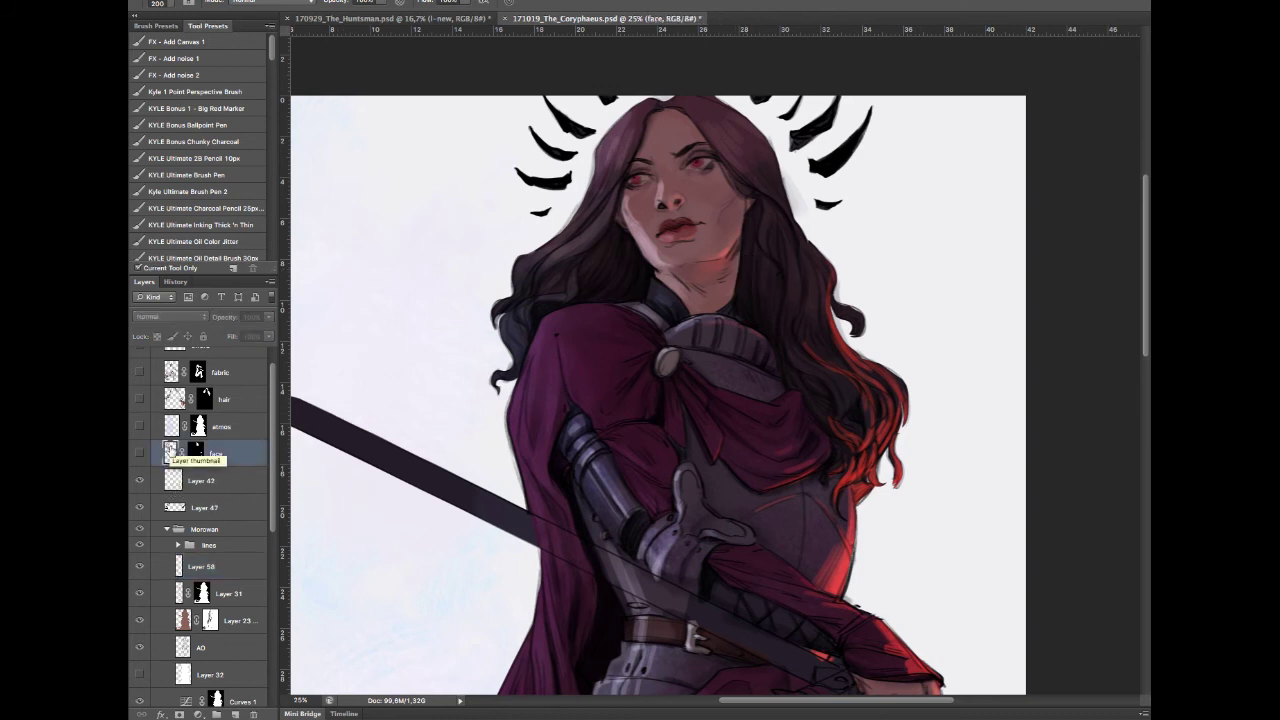
left_click(140, 454)
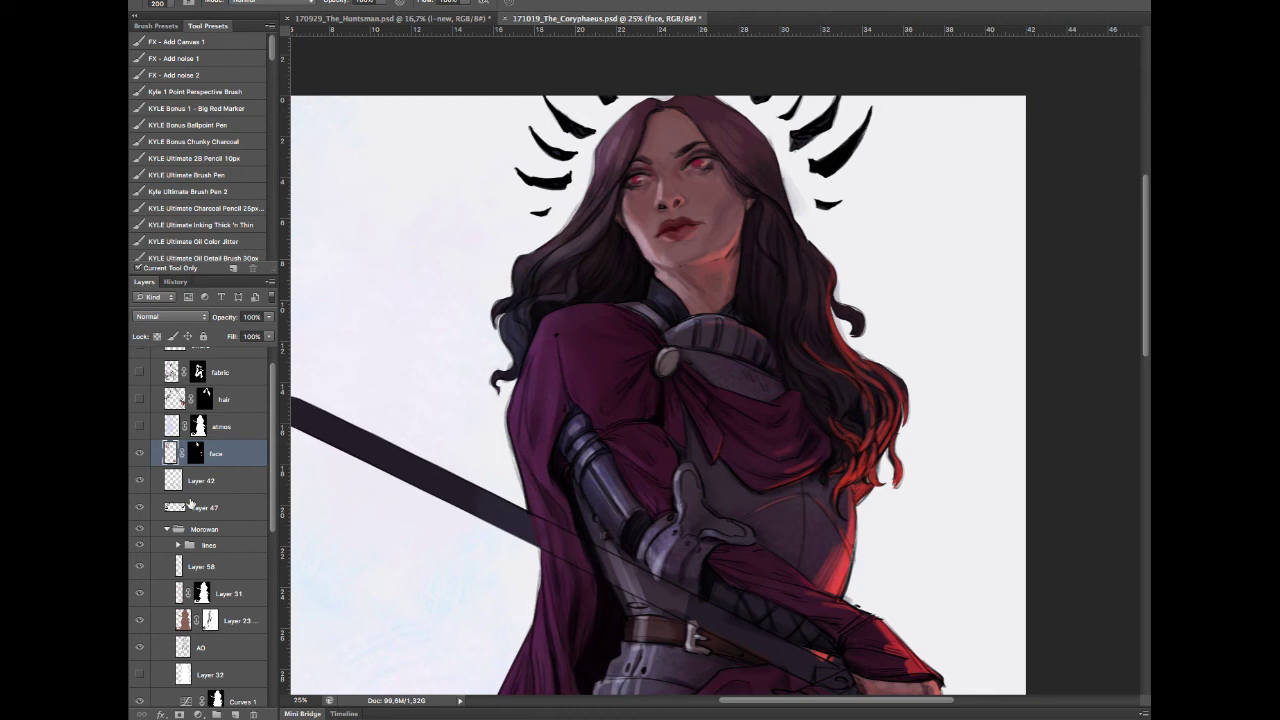
Load the skin layer's shape as a selection while keeping the face layer active, and clear the selection
scroll(195, 485, "down", 3)
scroll(195, 484, "down", 12)
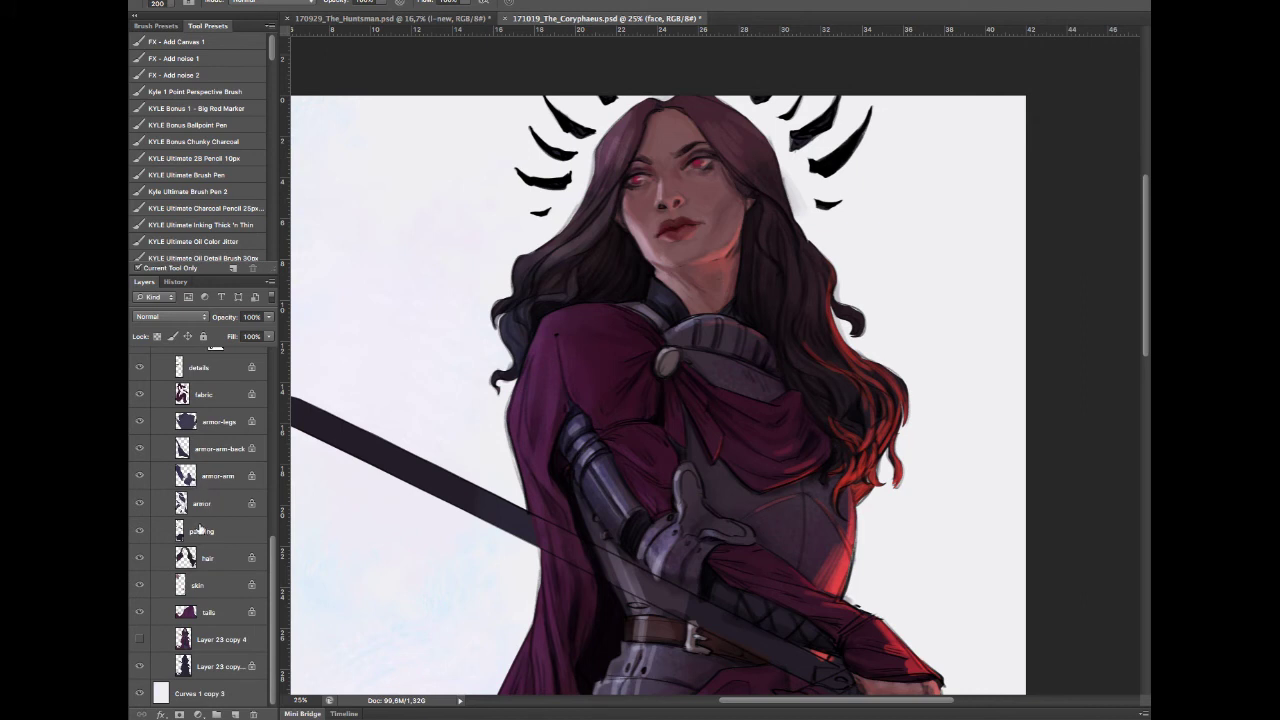
scroll(200, 530, "up", 3)
left_click(183, 648, "ctrl")
scroll(181, 480, "up", 10)
scroll(181, 441, "down", 10)
scroll(208, 463, "up", 10)
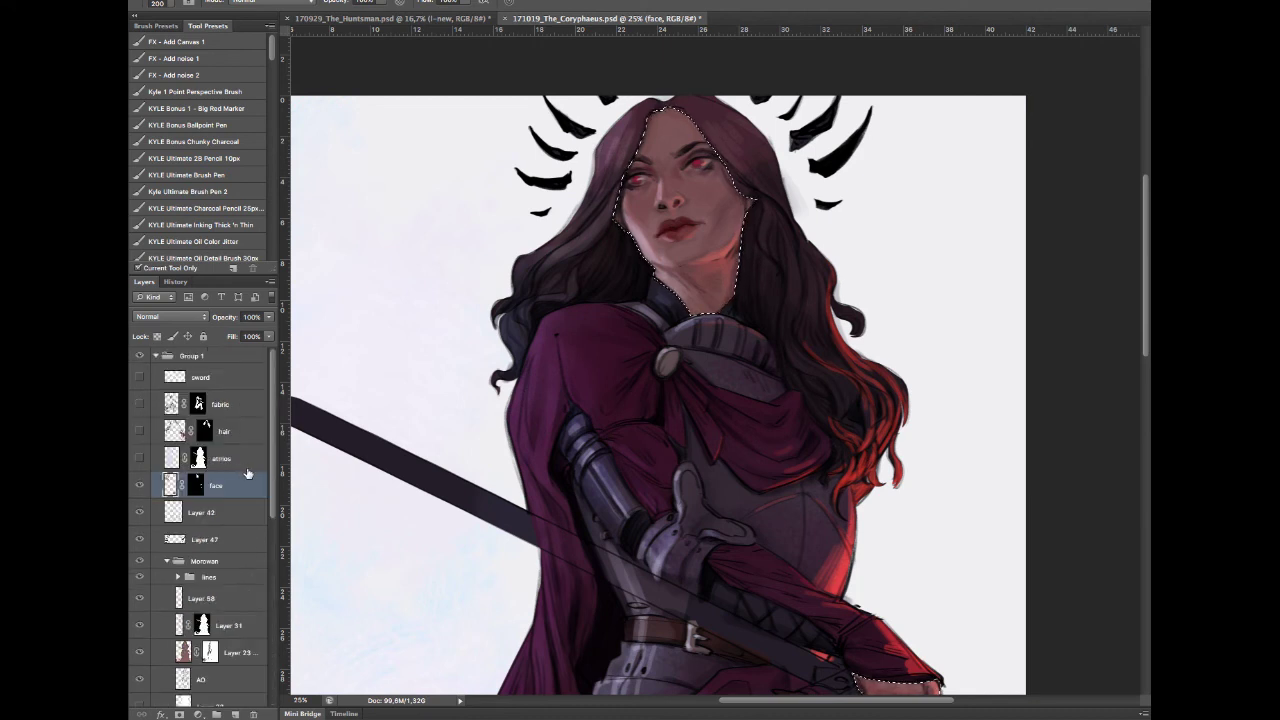
scroll(201, 528, "down", 10)
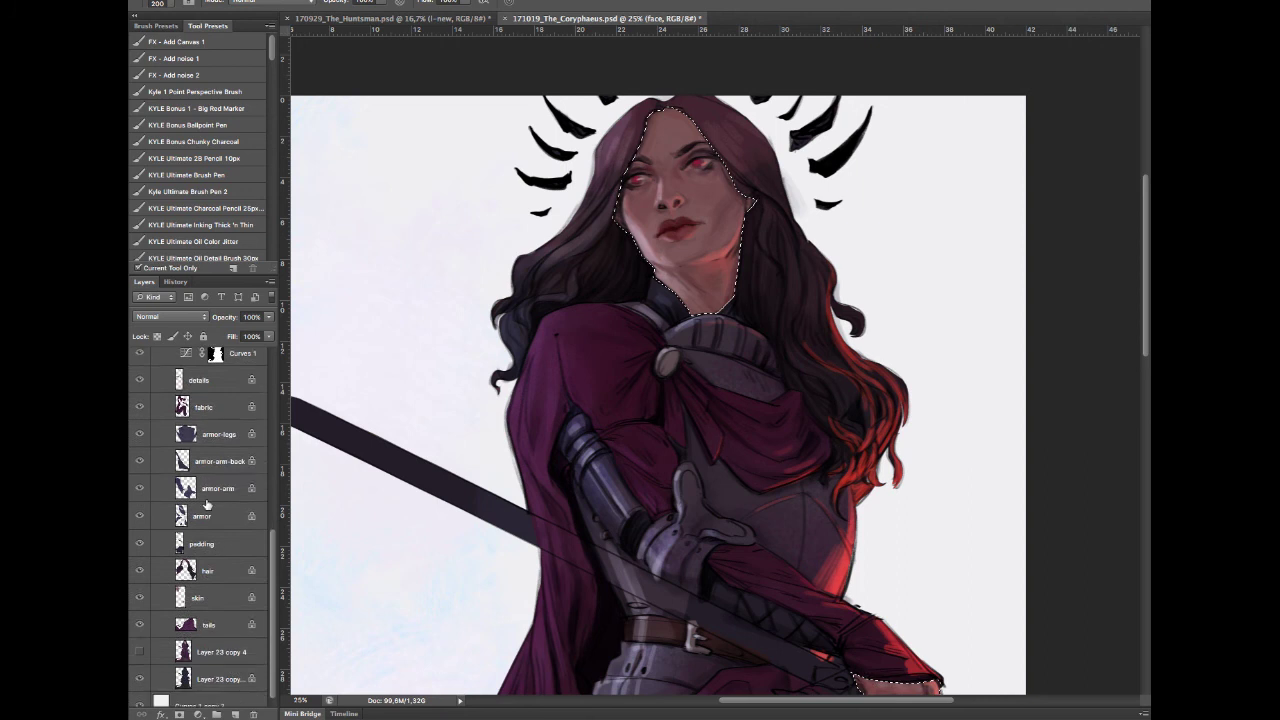
scroll(187, 545, "up", 10)
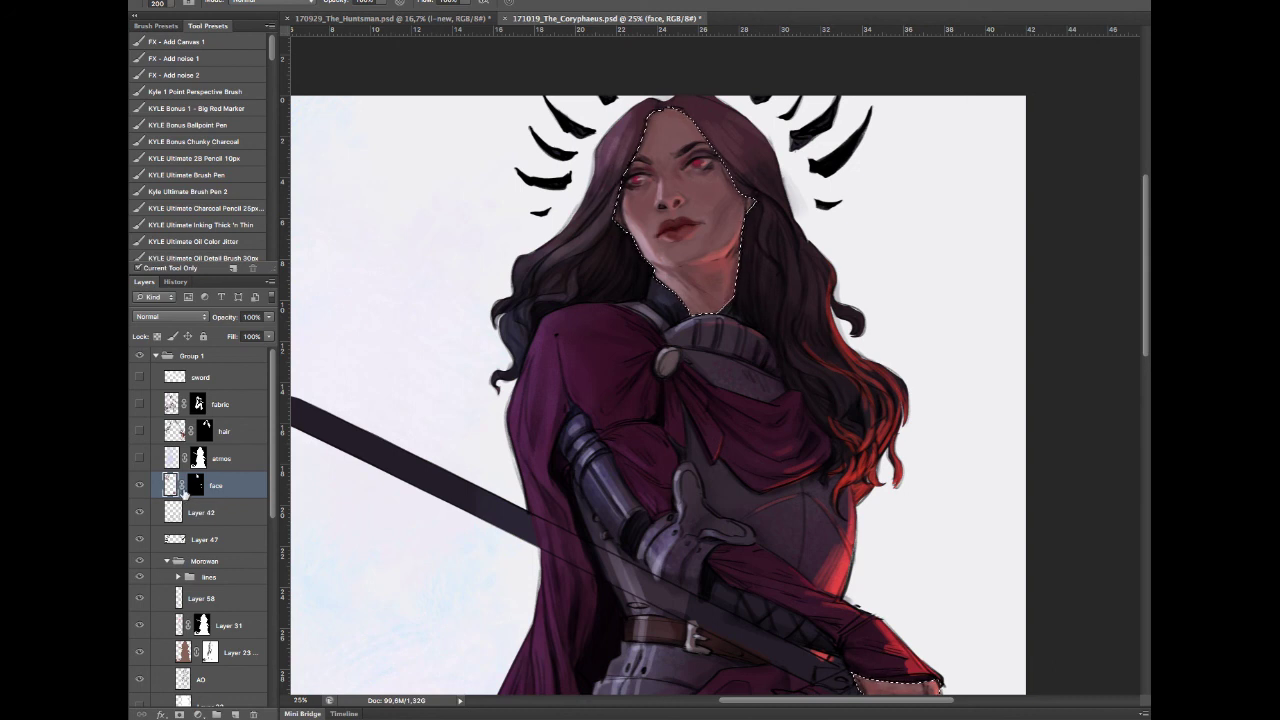
key("ctrl+d")
Show the atmos, hair and fabric layers over the figure, with the atmos layer selected
left_click(139, 460)
left_click(168, 459)
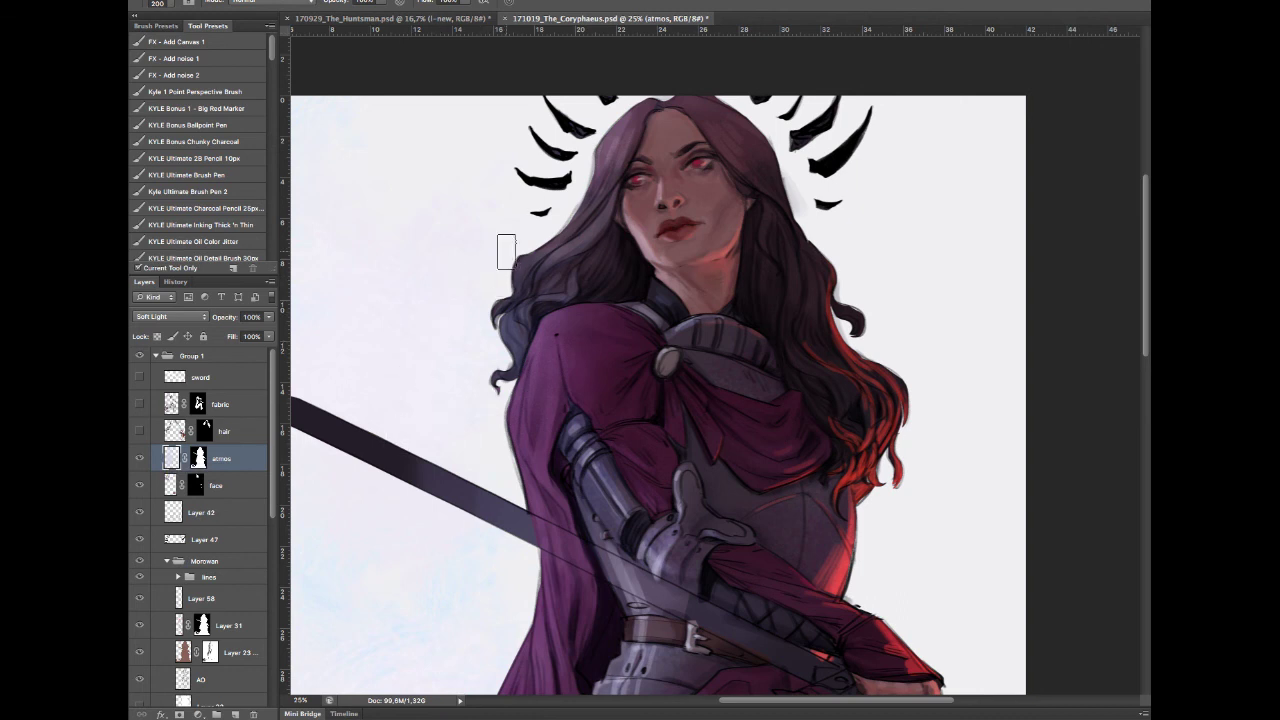
left_click(140, 431)
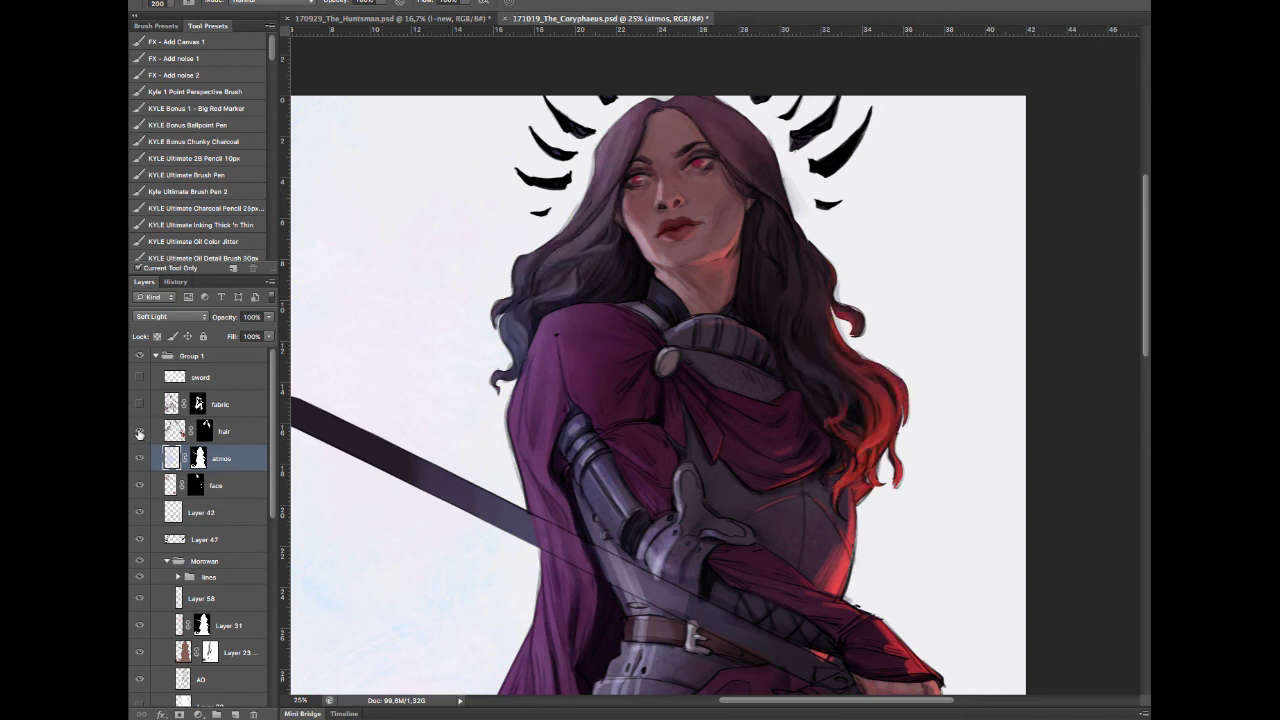
left_click(140, 404)
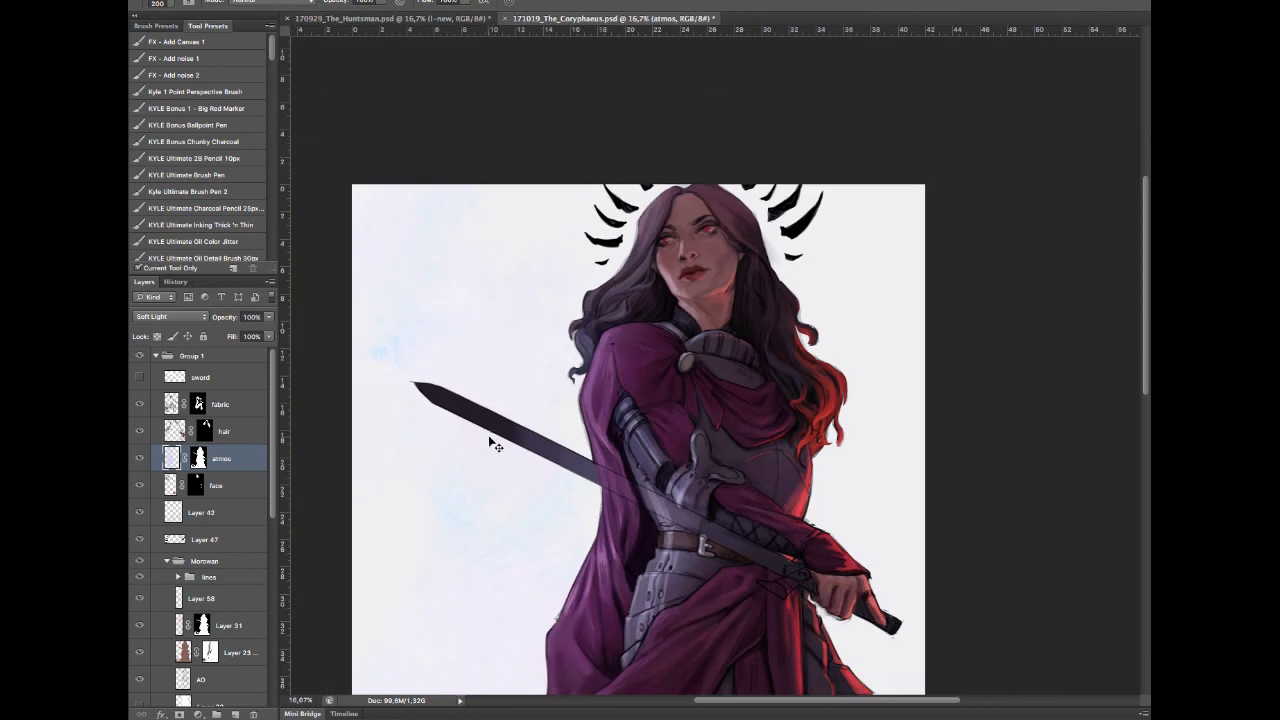
Make the sword layer visible over the figure, keeping the atmos layer selected
key("ctrl+minus")
key("ctrl+minus")
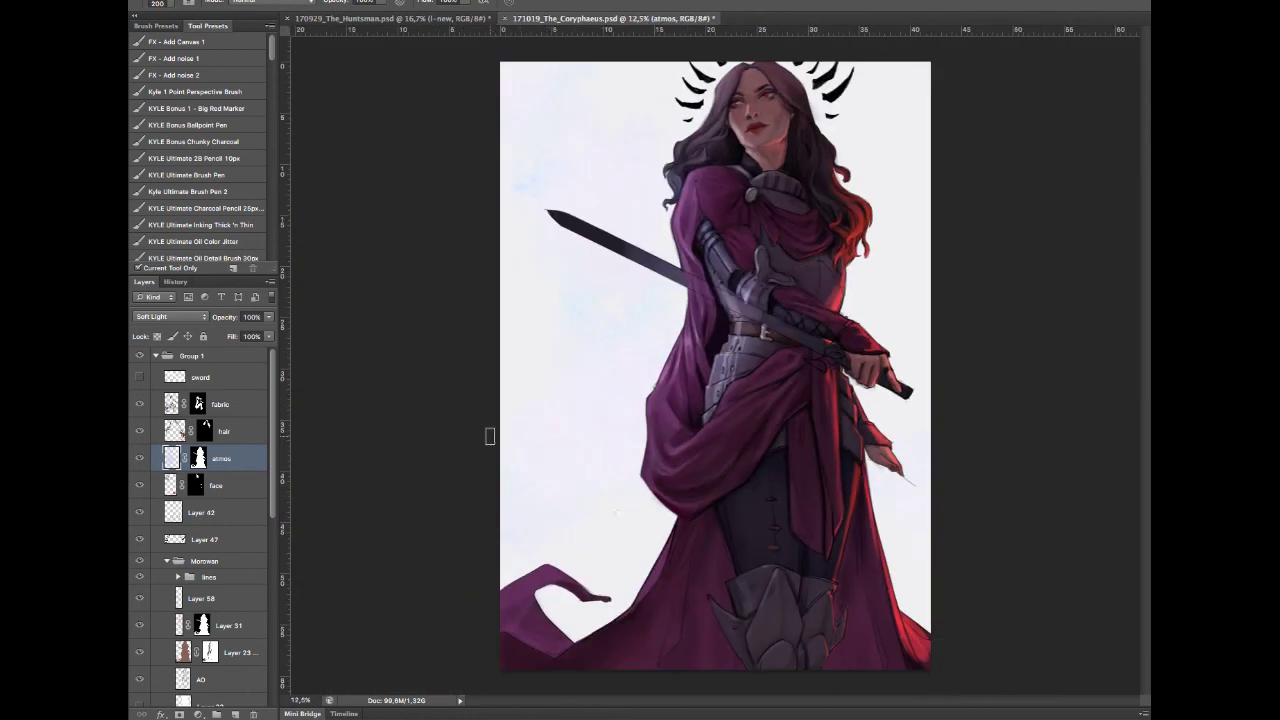
key("ctrl+plus")
left_click_drag(700, 340, 638, 398)
left_click_drag(662, 306, 658, 322)
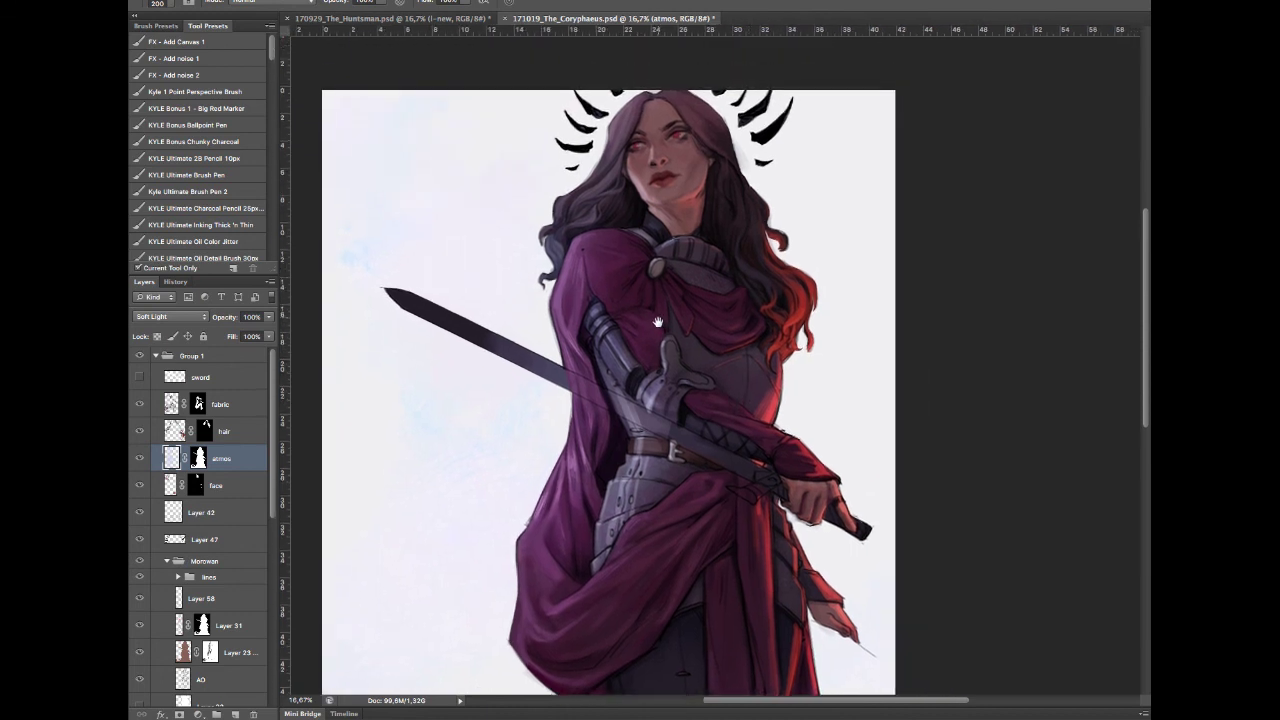
scroll(664, 375, "down", 1)
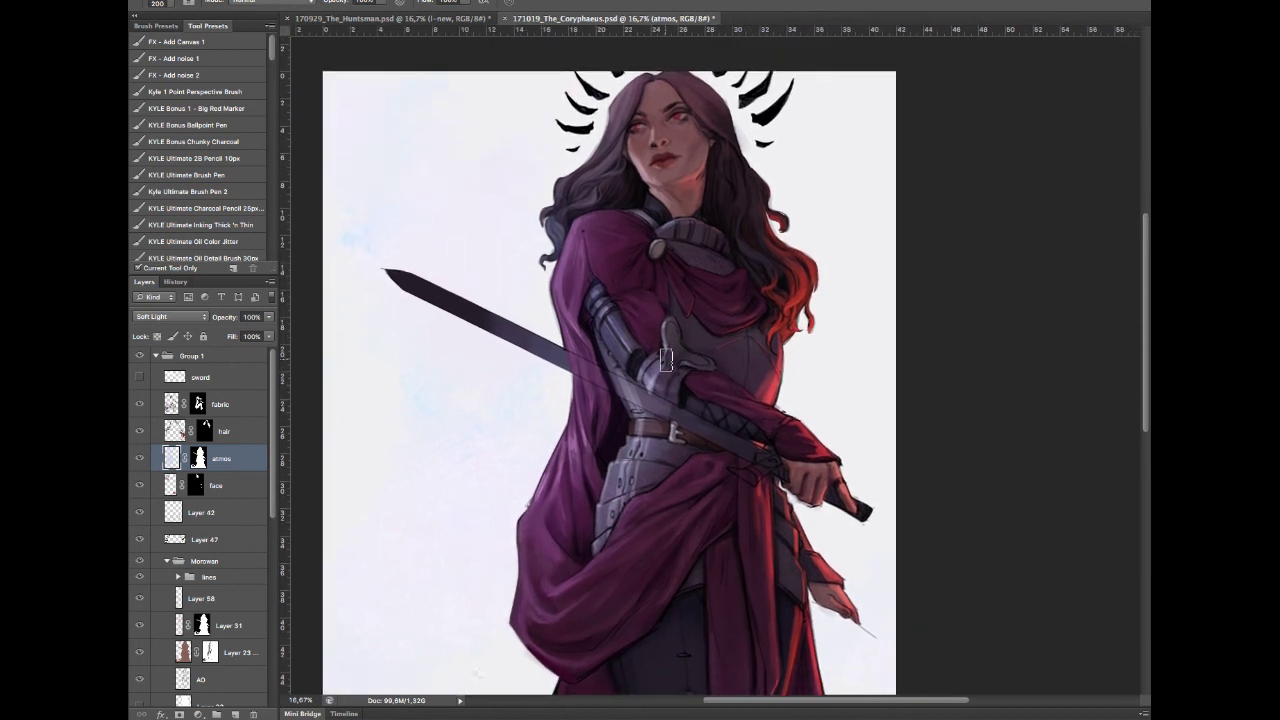
key("ctrl+minus")
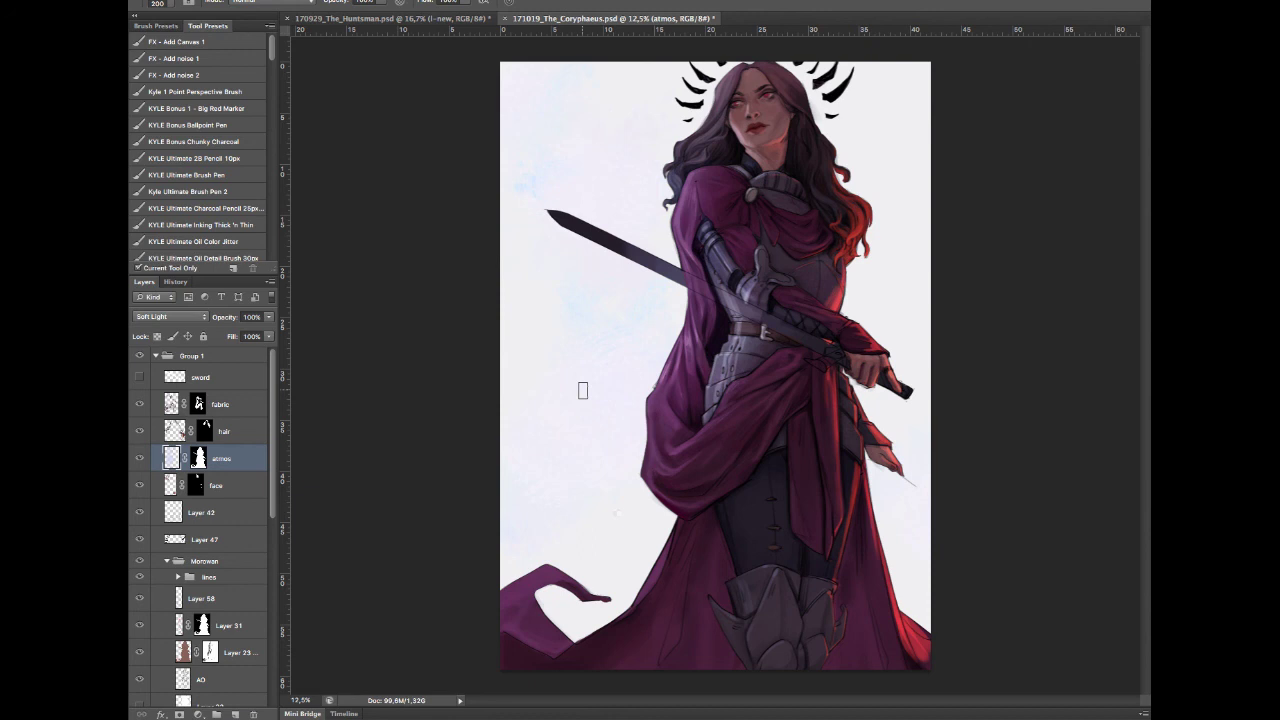
left_click(139, 377)
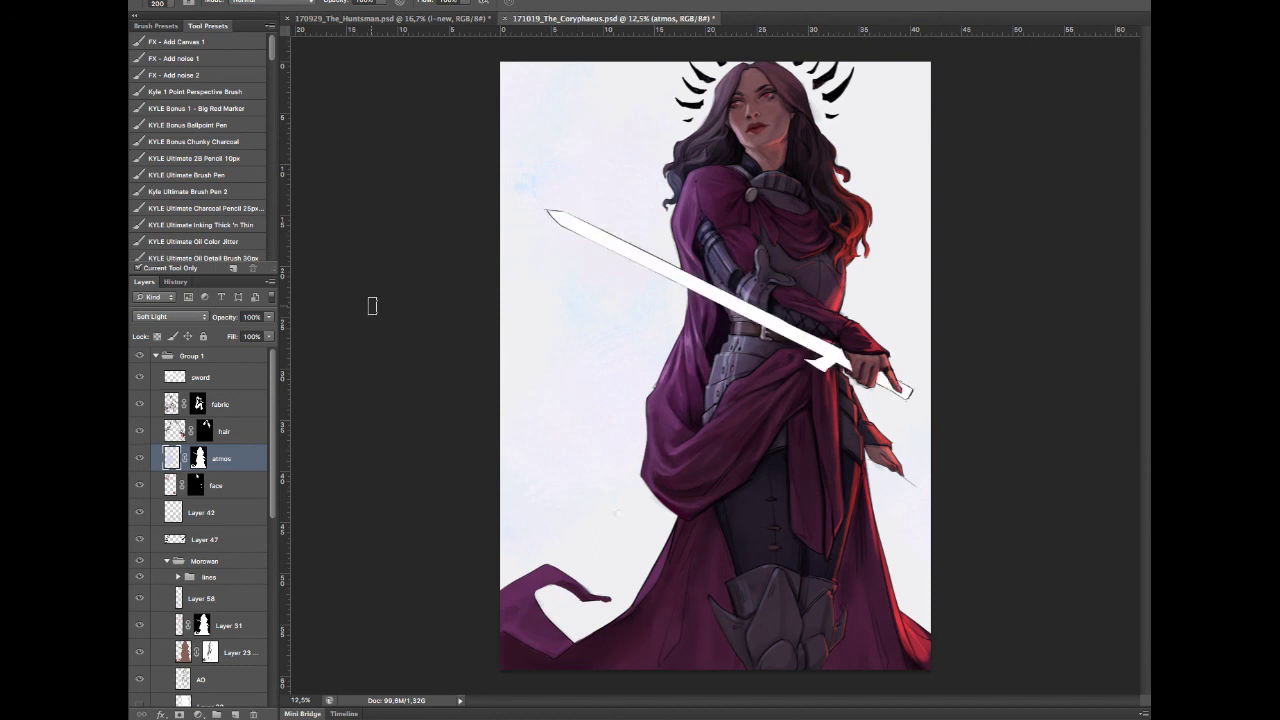